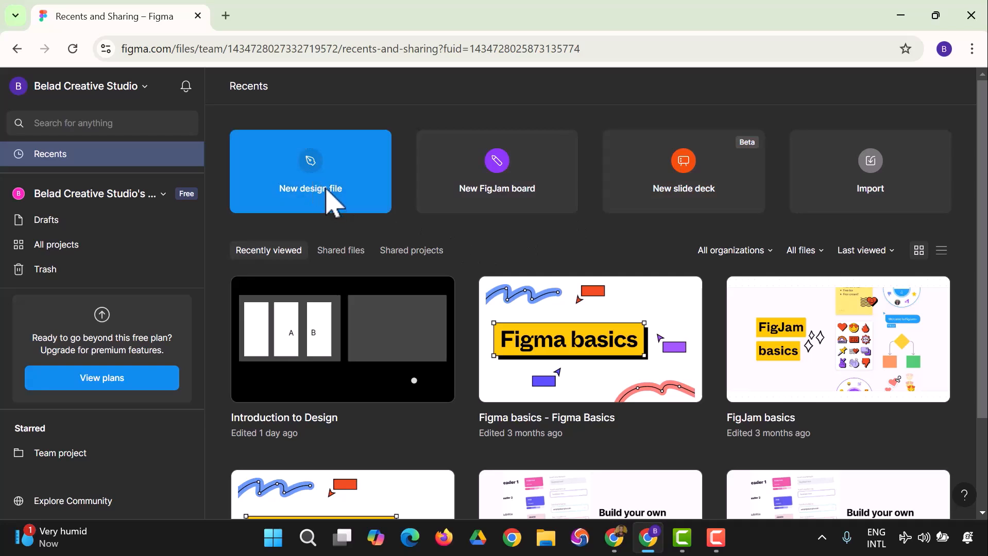
Create a new design file and name it Design Project.
click(327, 189)
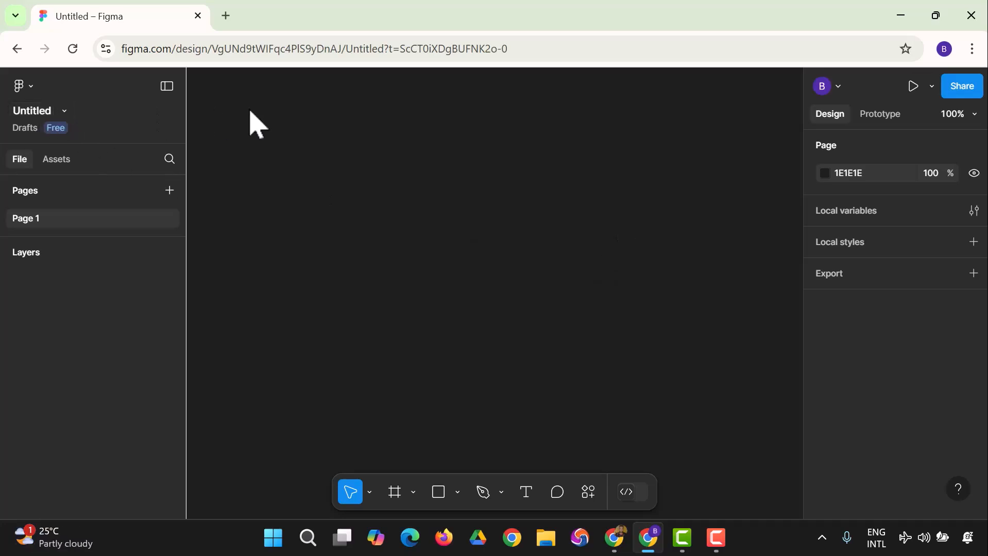
click(46, 110)
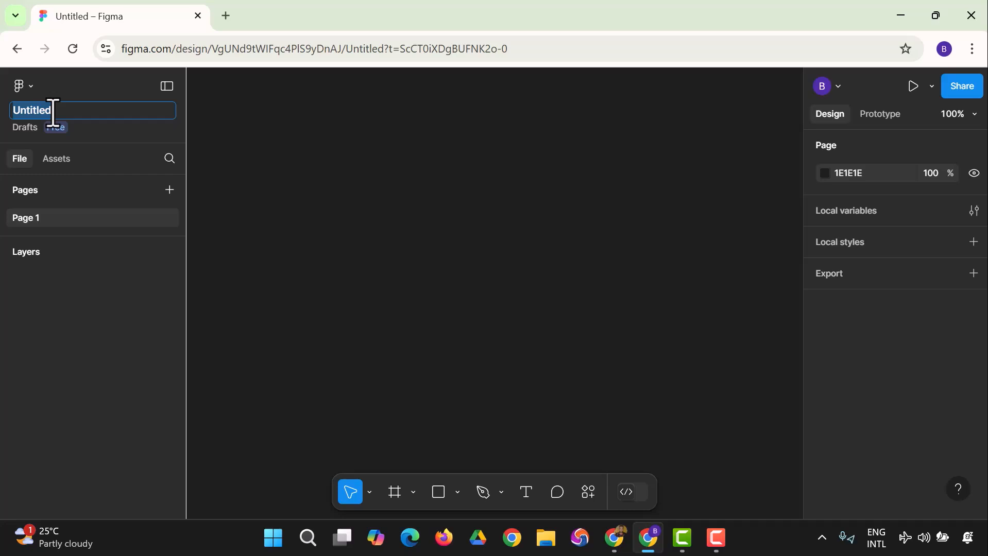
text(lesign )
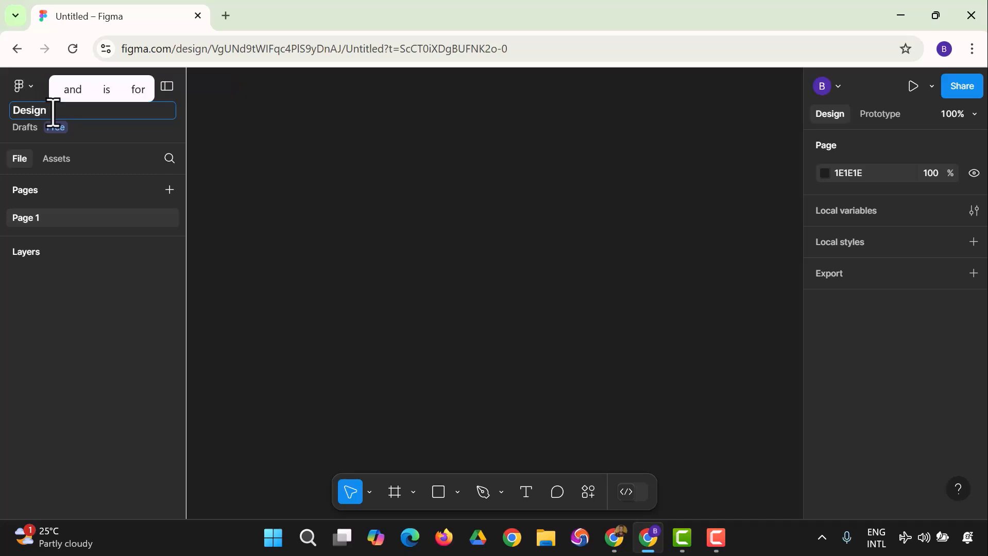
text(Project)
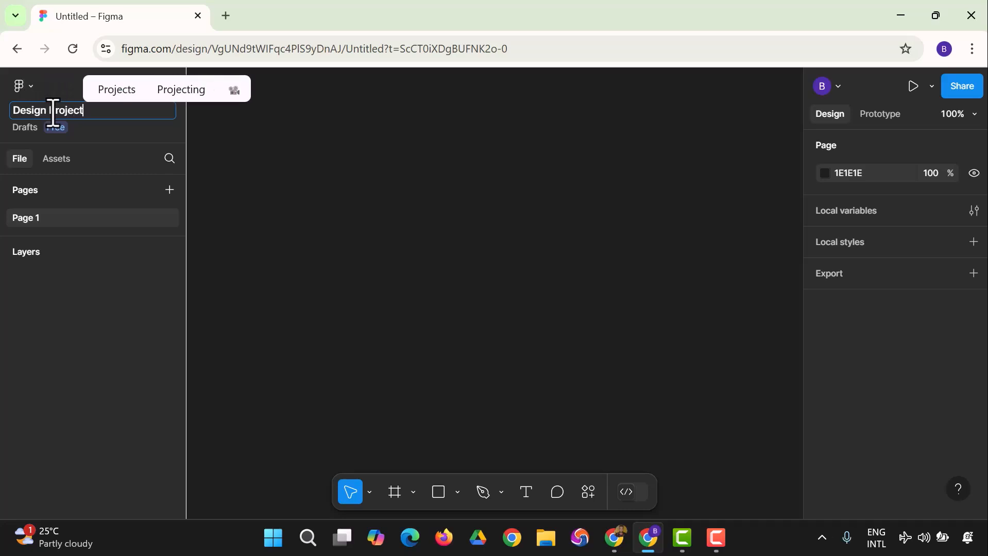
key(Return)
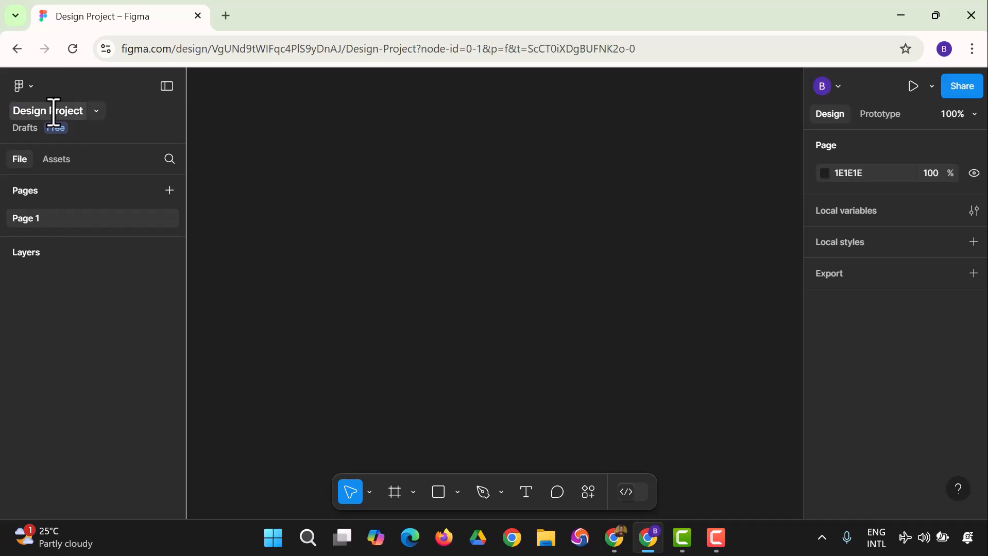
Return to the file browser and move the Design Project file to the trash.
click(30, 87)
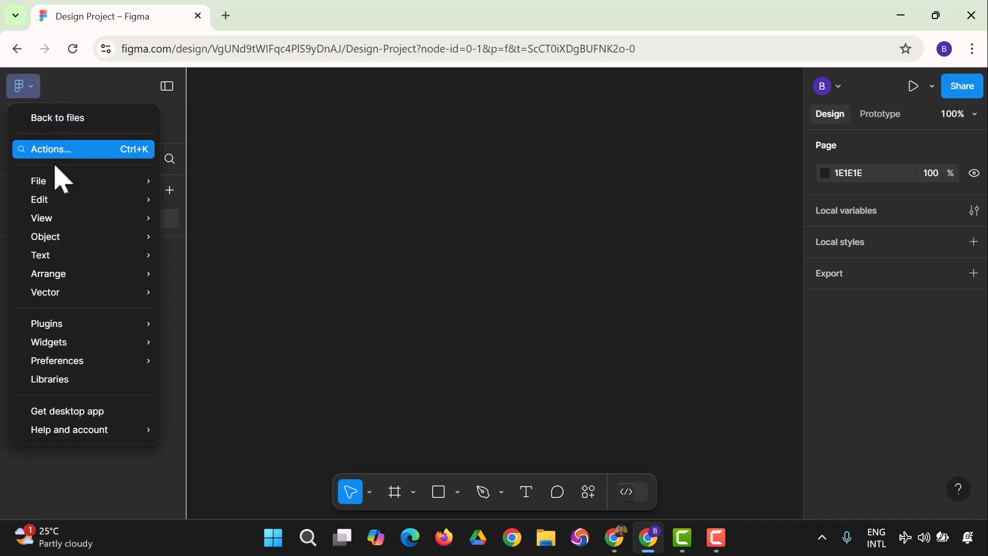
click(63, 119)
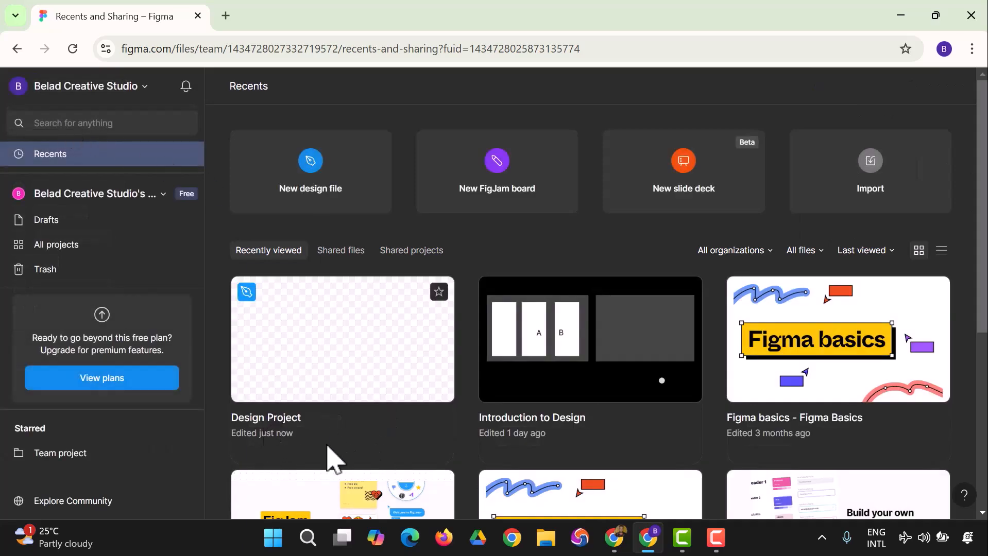
right_click(279, 326)
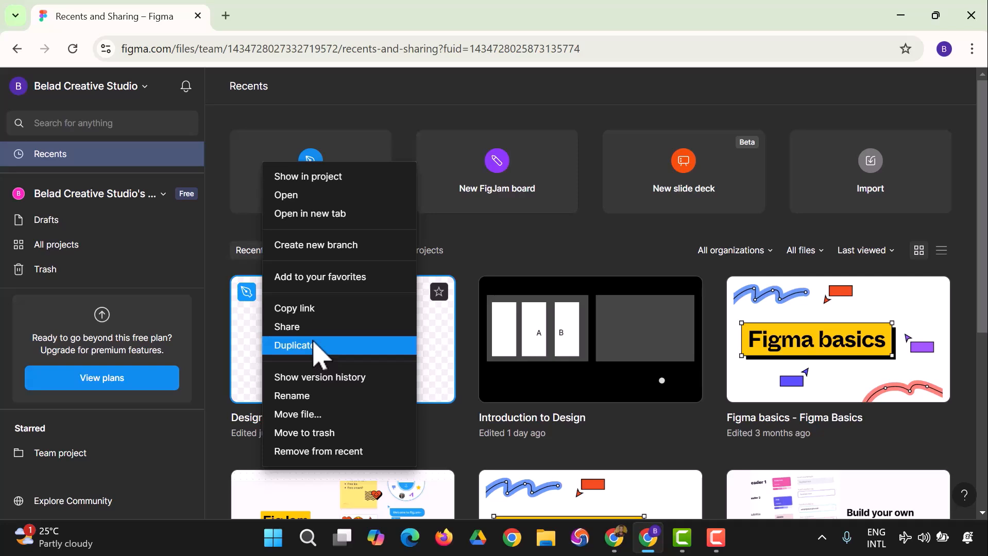
click(346, 440)
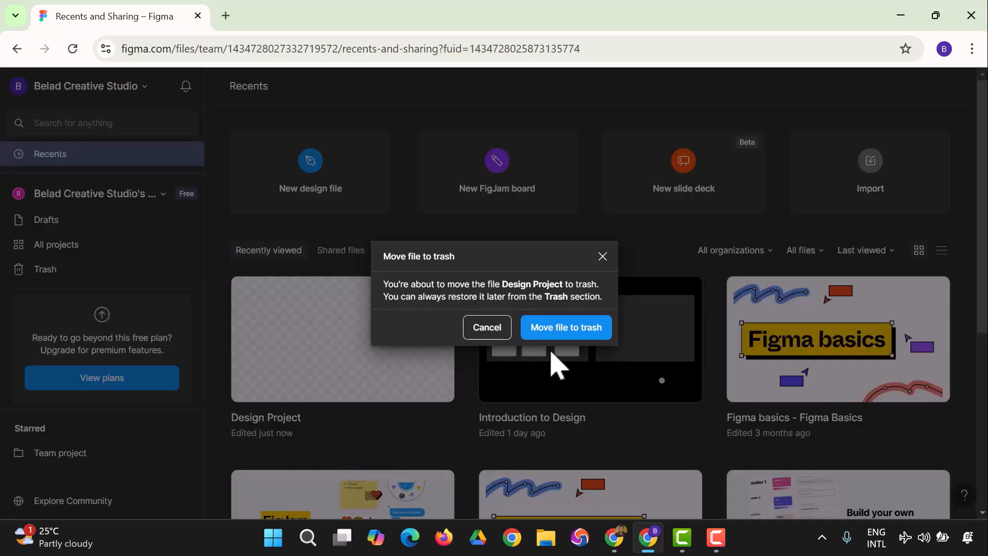
click(557, 330)
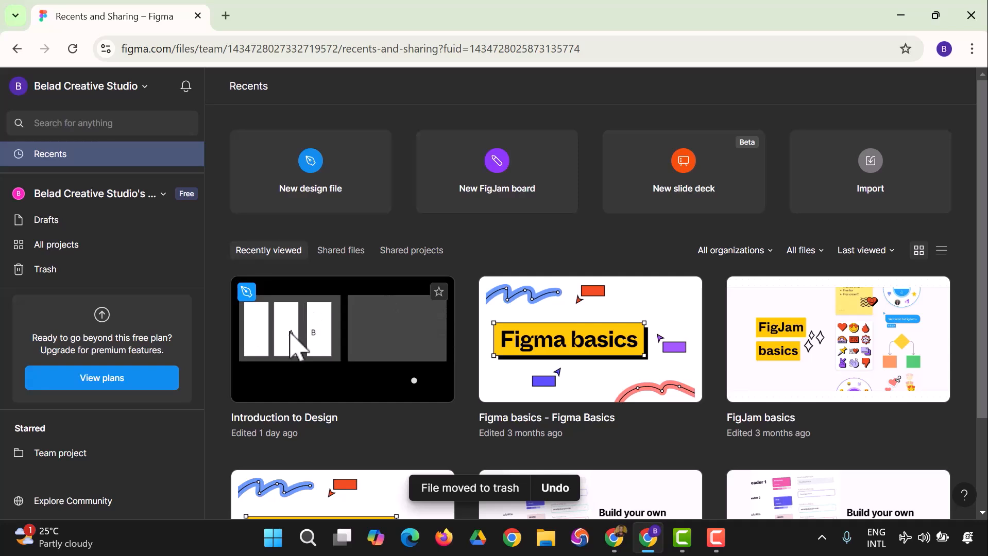
Open the Introduction to Design file from the recent files and expand its list of pages.
right_click(291, 334)
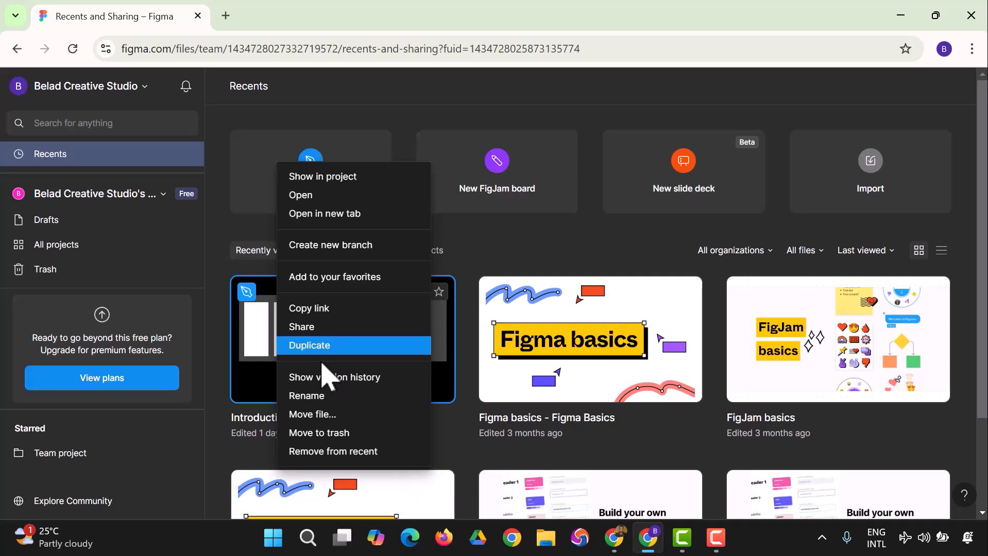
click(301, 194)
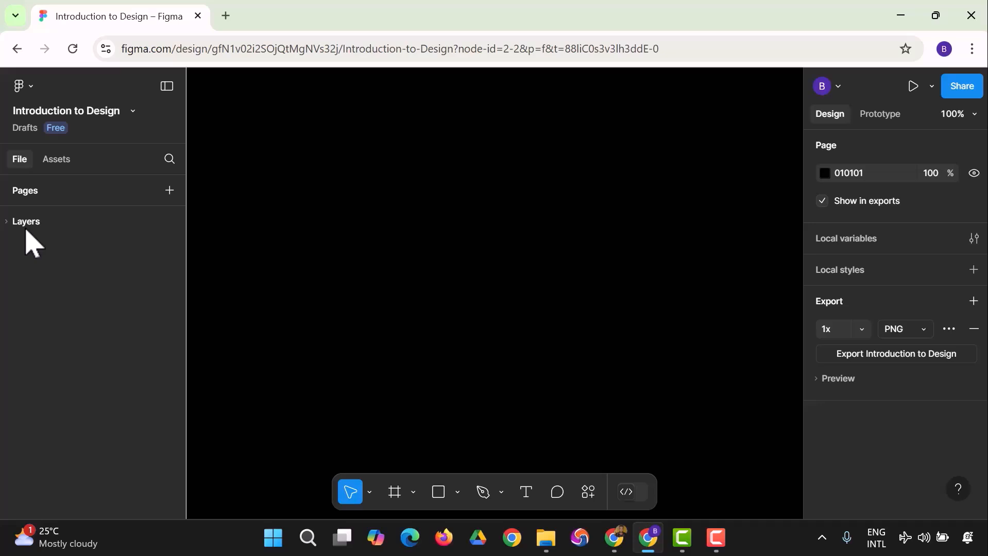
click(12, 192)
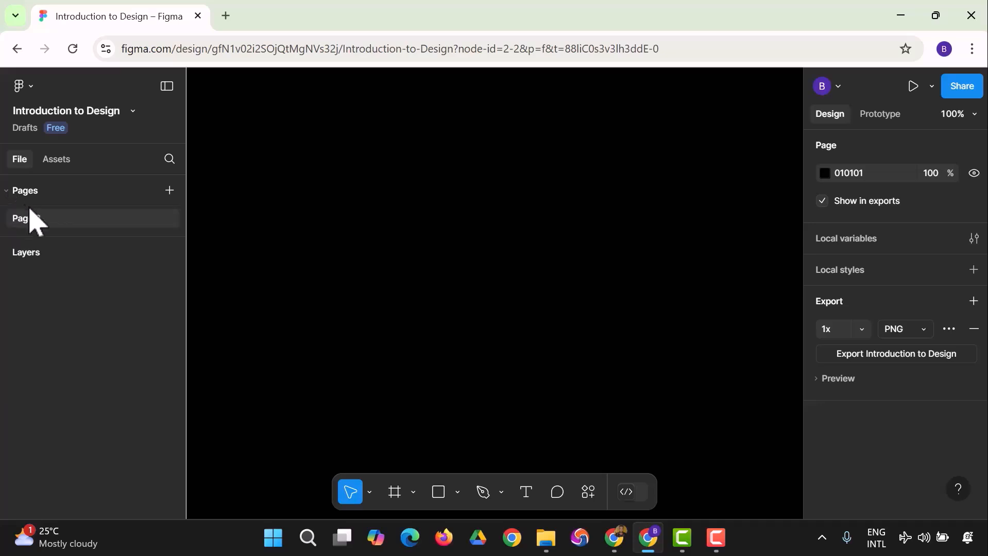
Rename Page 2 as Onboarding.
right_click(46, 220)
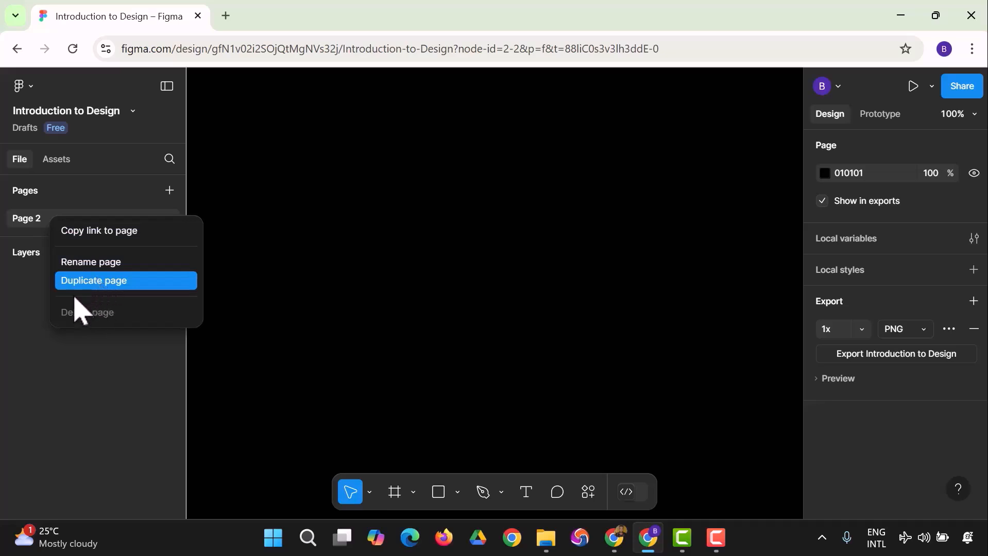
click(14, 306)
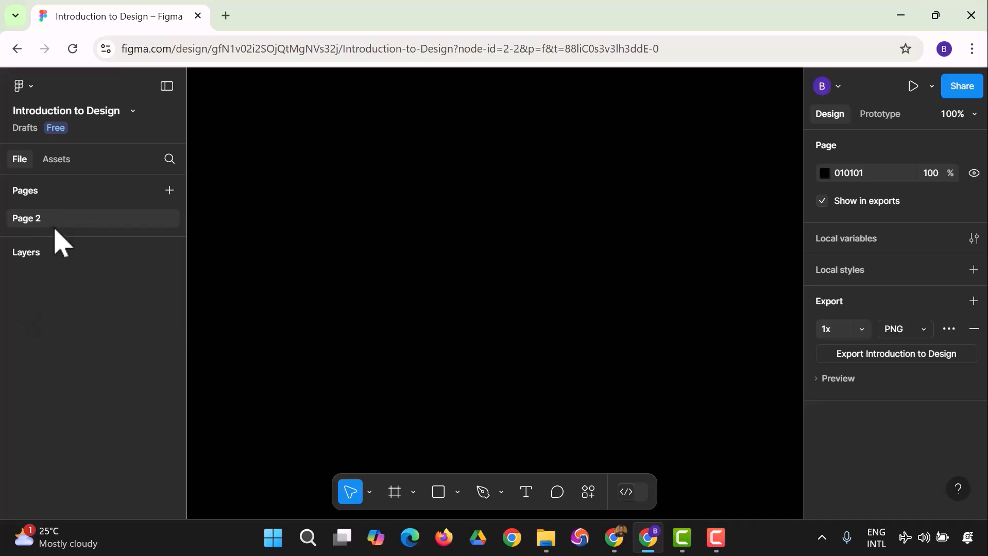
right_click(58, 228)
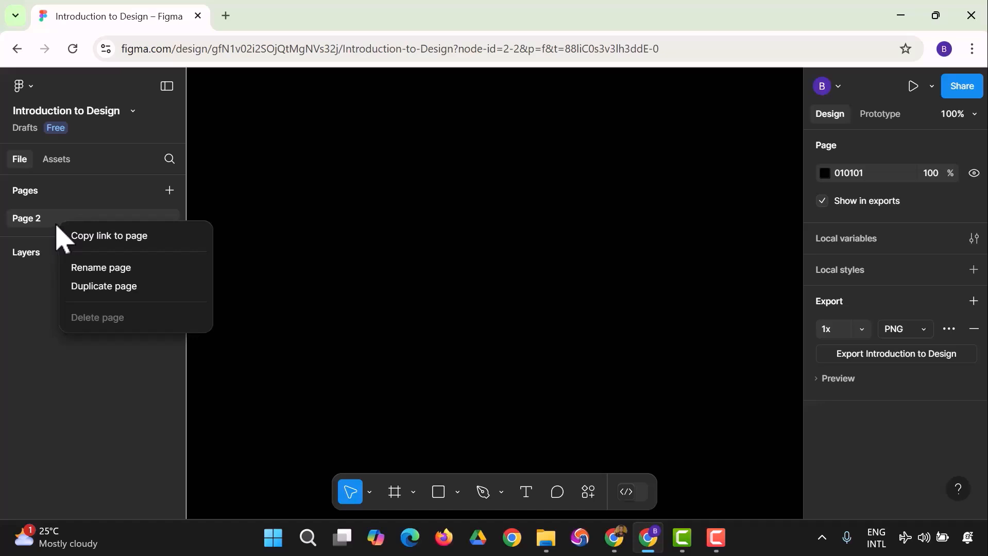
click(83, 267)
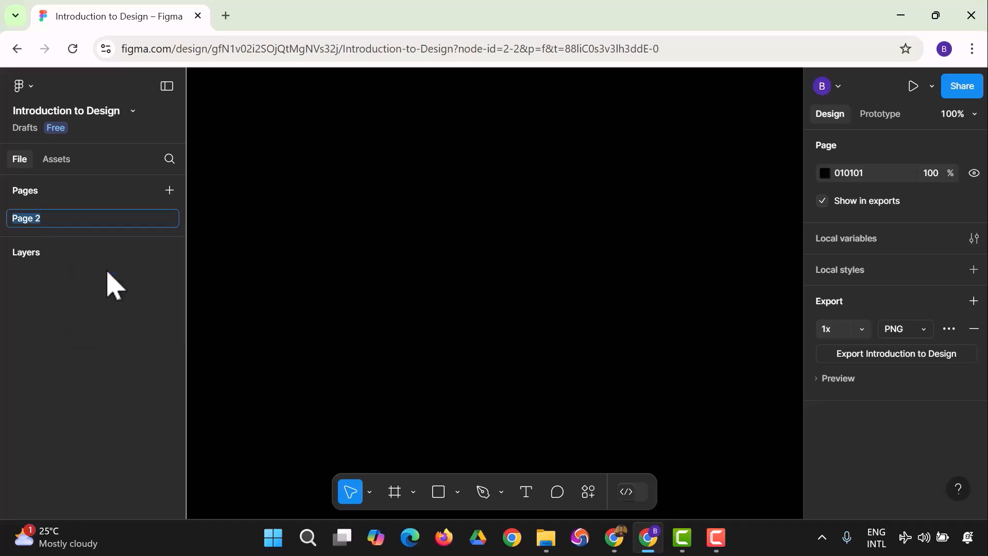
text(Onboarding)
key(Return)
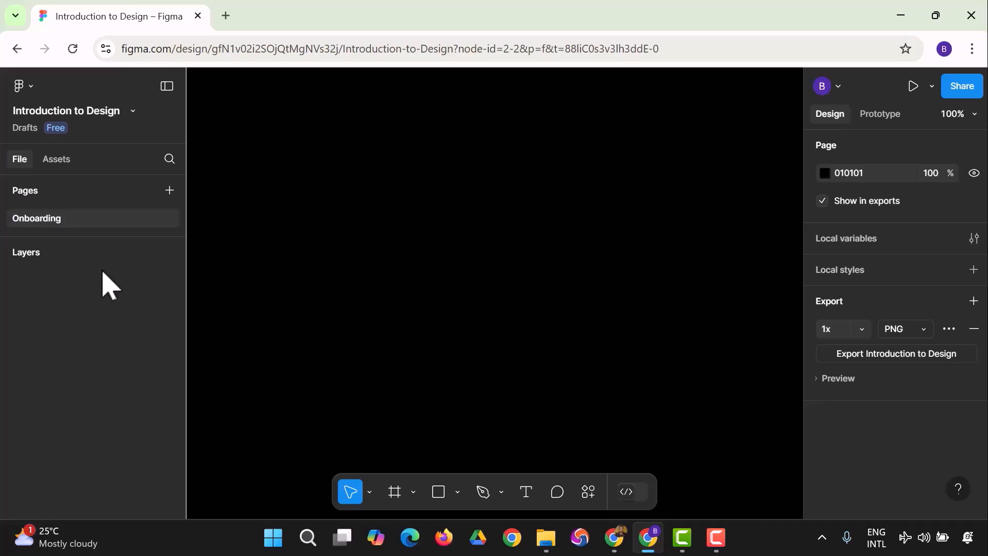
Add a new page below Onboarding and name it Design Systems.
click(170, 190)
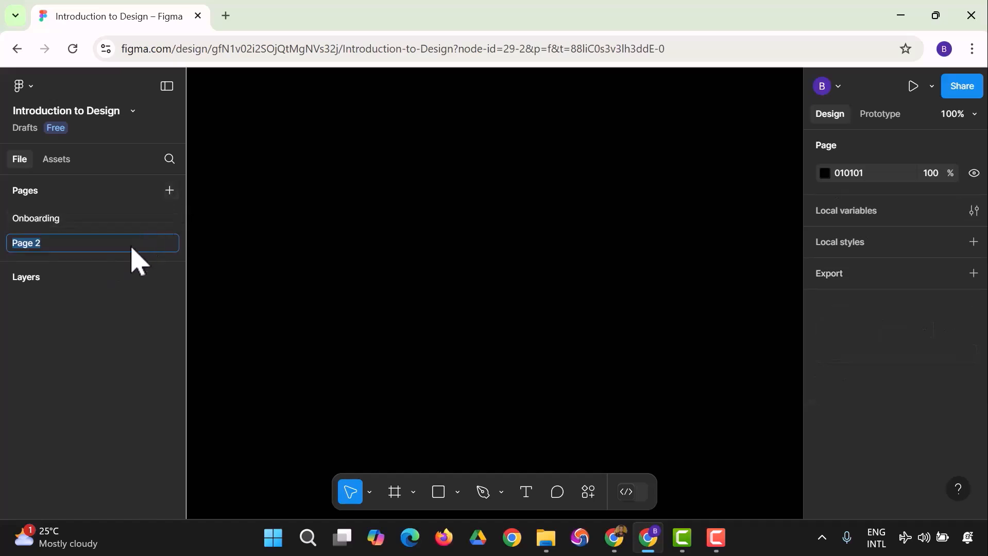
text(Design S)
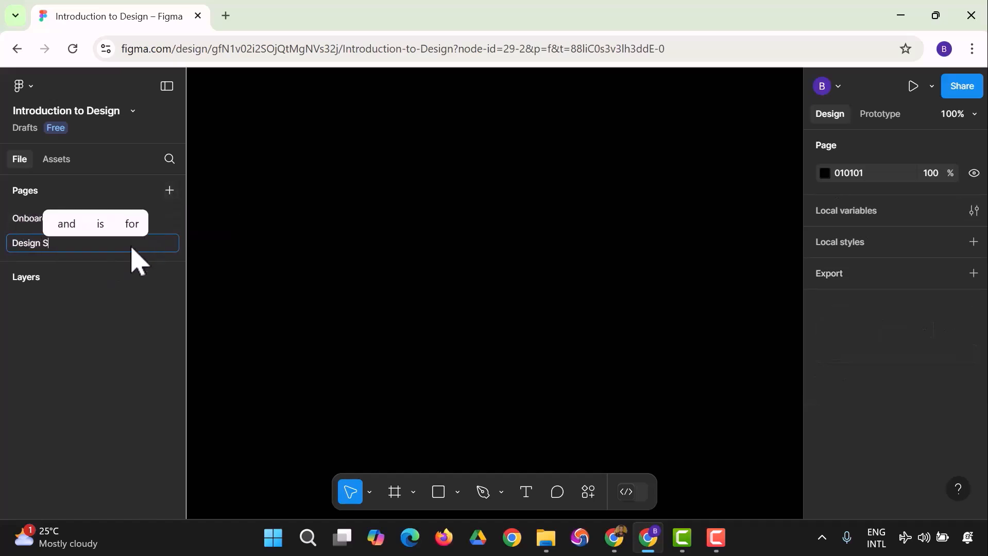
text(ystems)
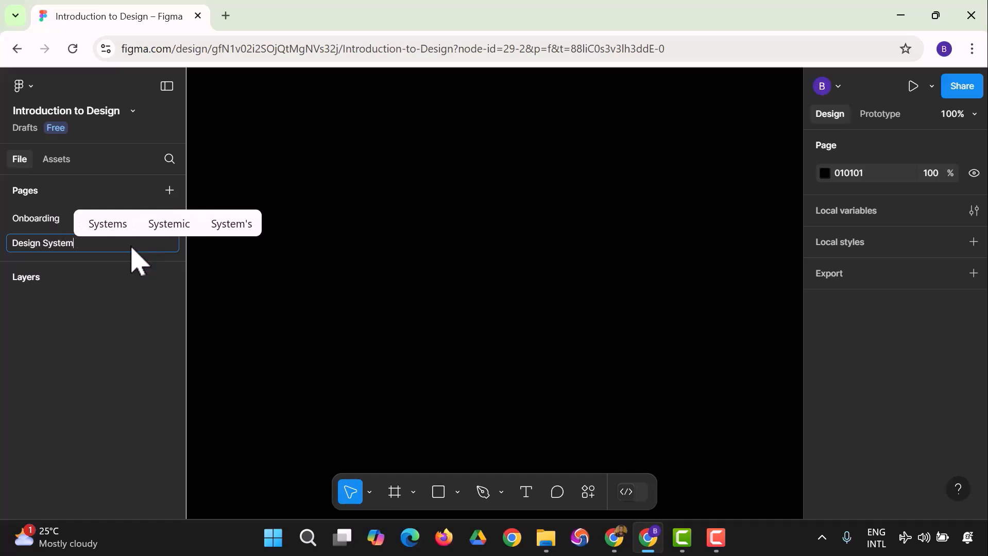
key(Return)
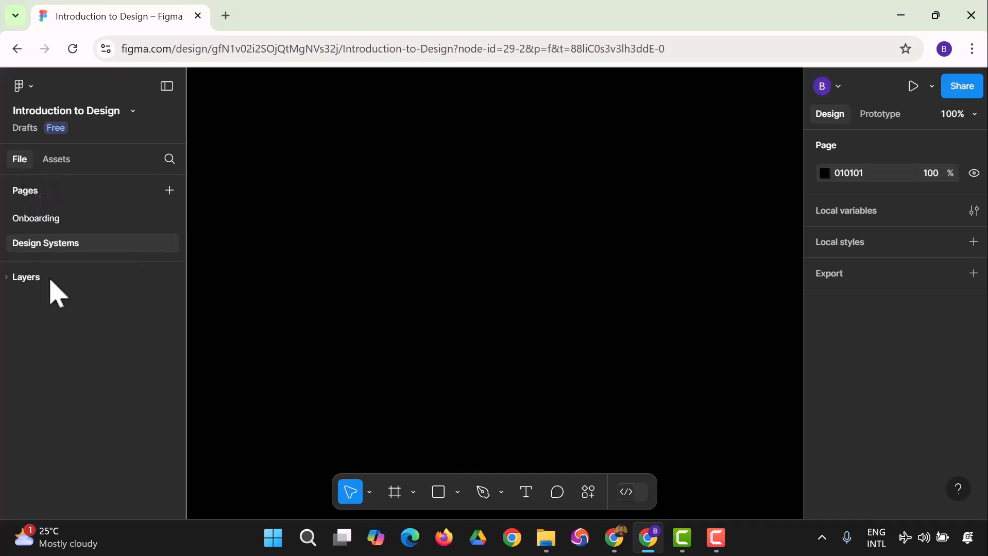
Add a new page directly after the Onboarding page and name it Lofi Design.
click(53, 225)
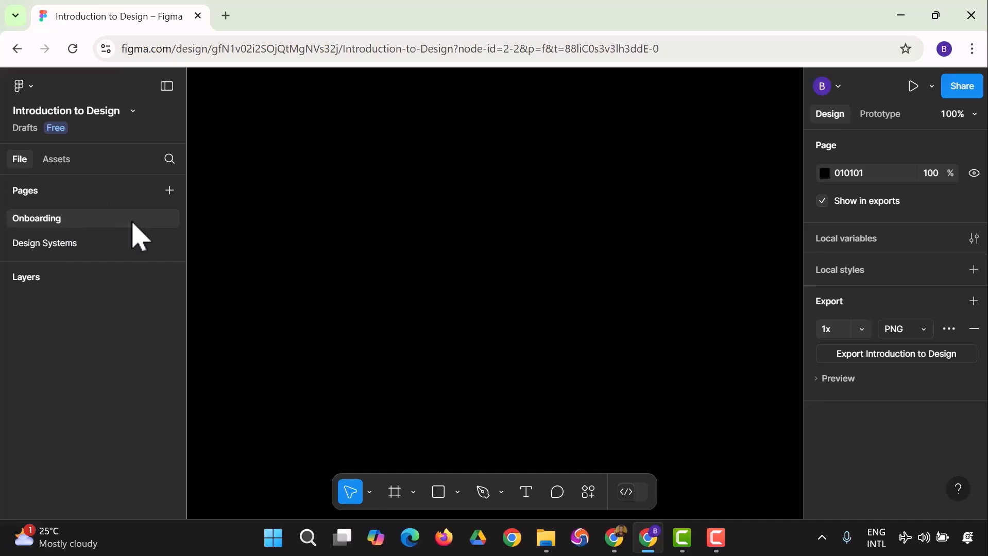
click(170, 190)
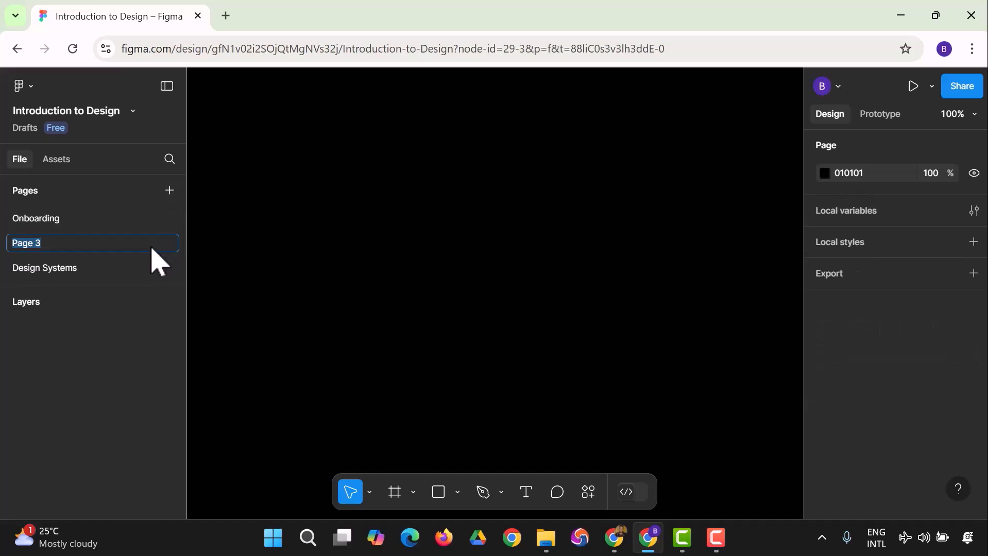
text(Lofi)
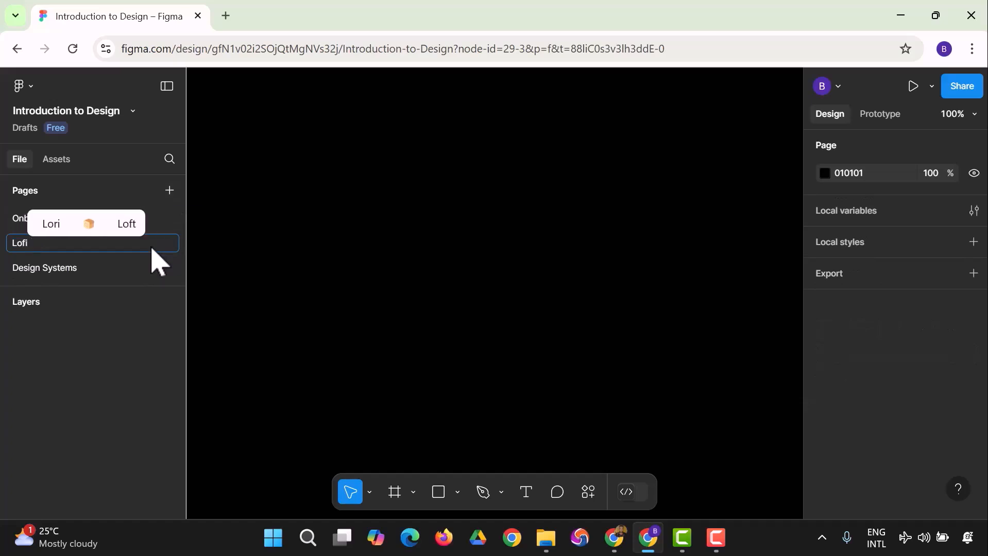
text( Desi)
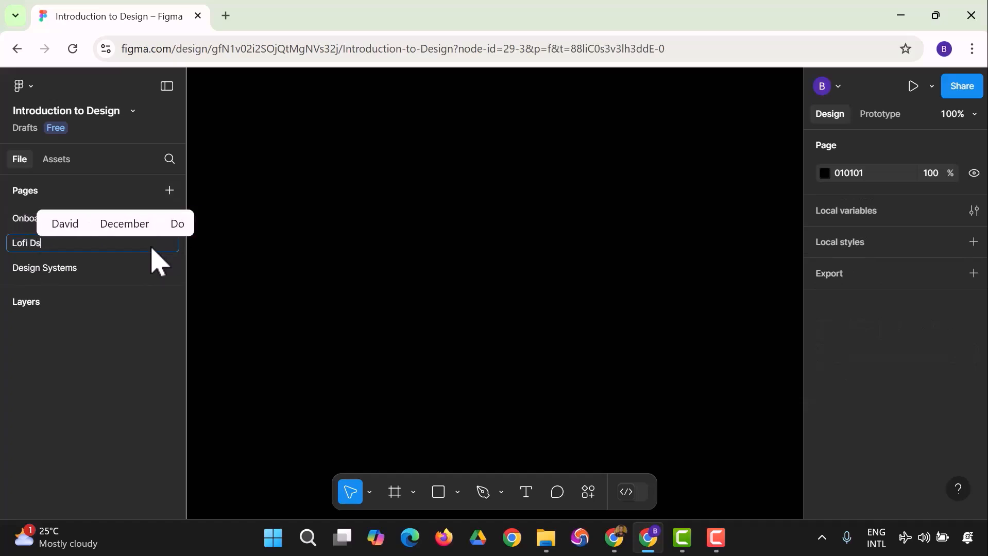
text(gn)
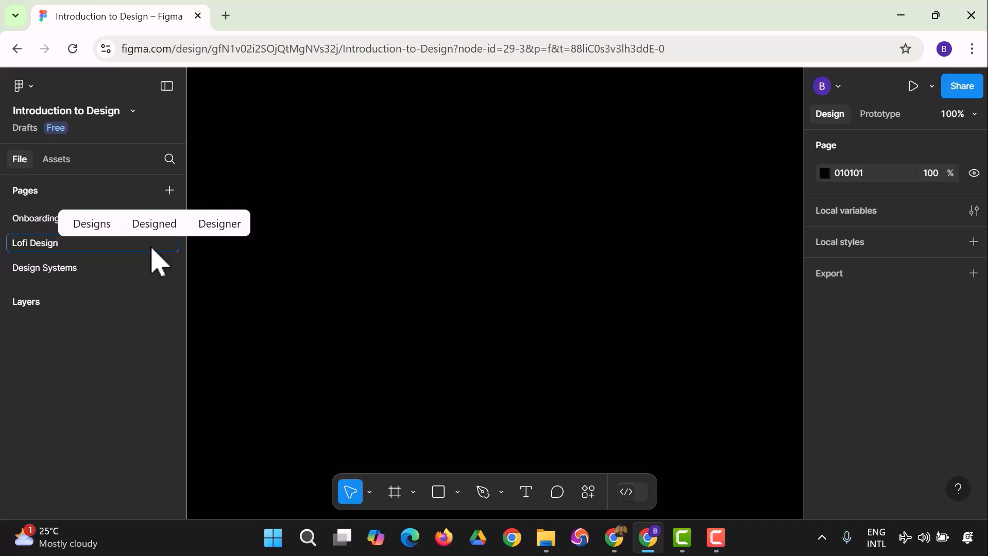
key(Return)
Add another page directly after Lofi Design and name it Hifi Design.
click(169, 190)
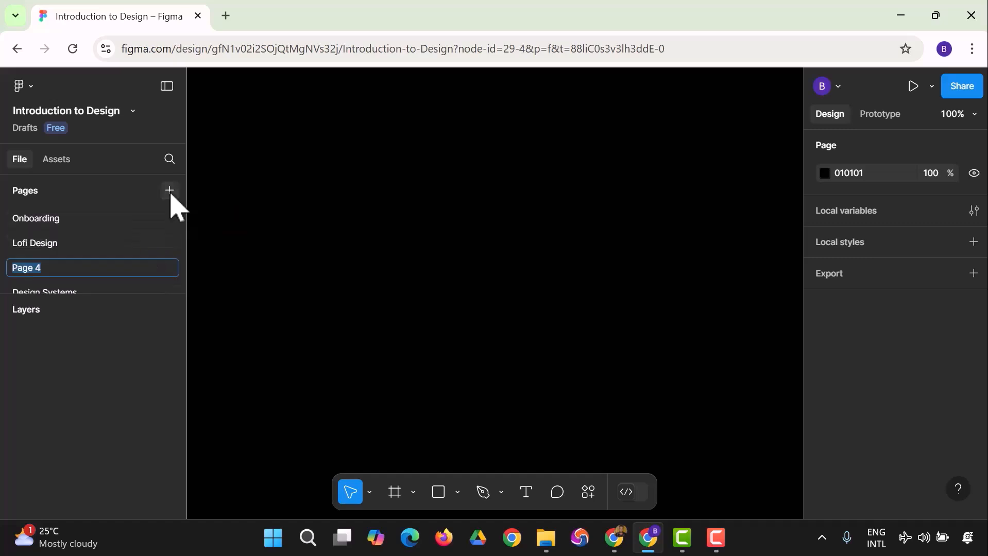
text(H)
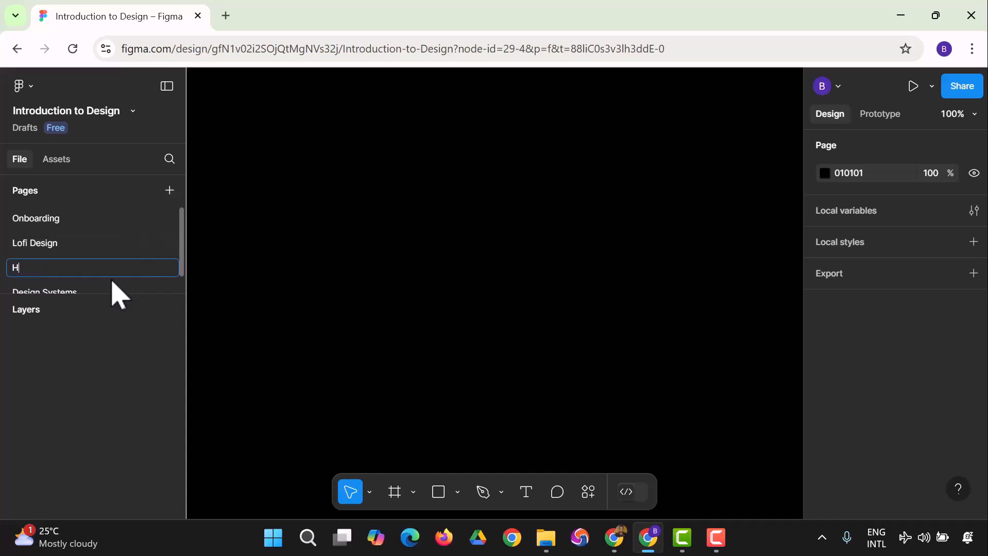
text(ifi Design)
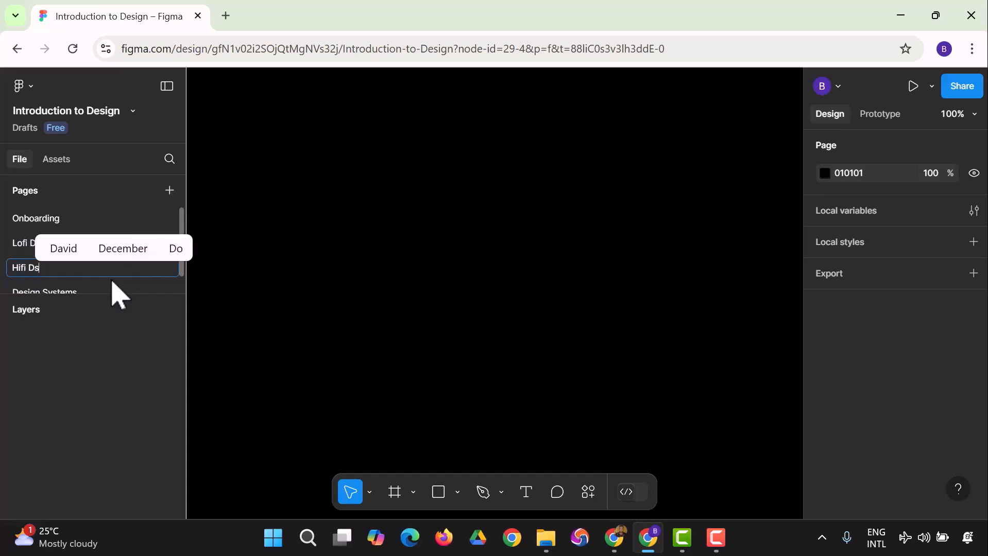
key(Return)
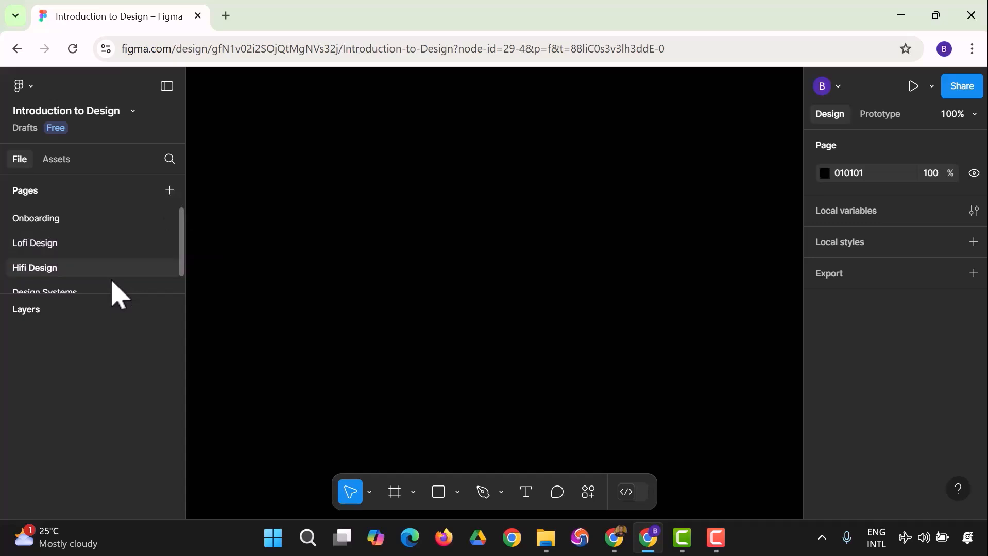
Add a new page directly after Hifi Design and name it Portfolio Design.
click(170, 192)
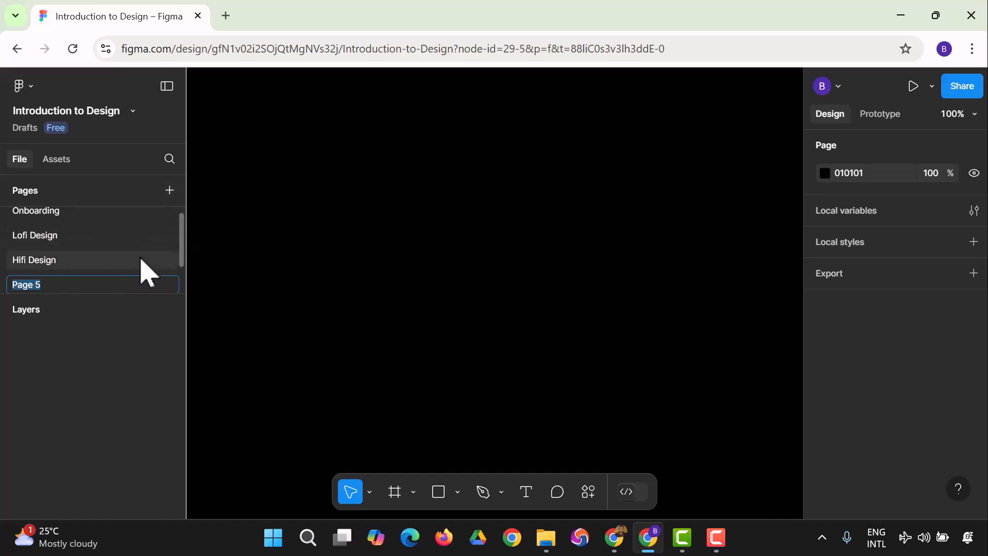
text(Port)
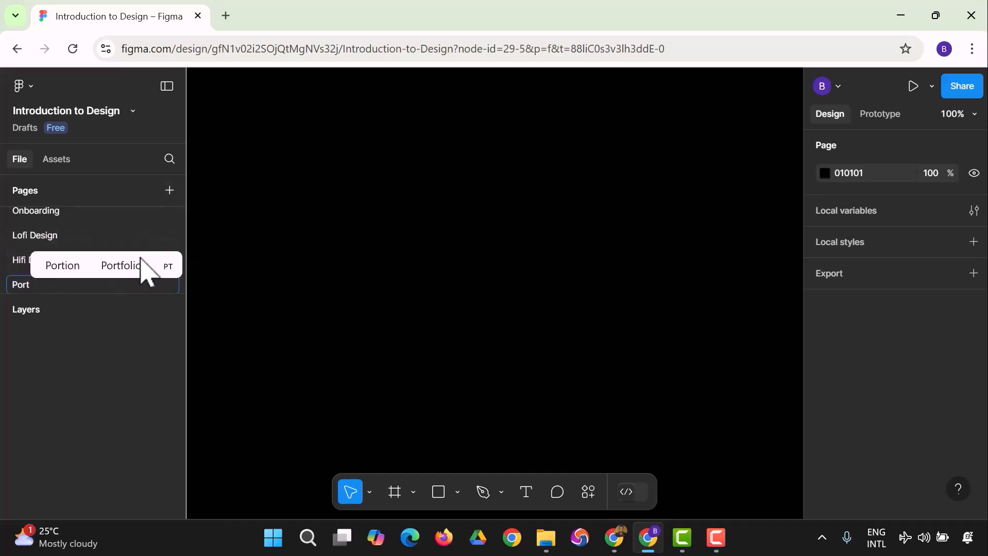
text(folio )
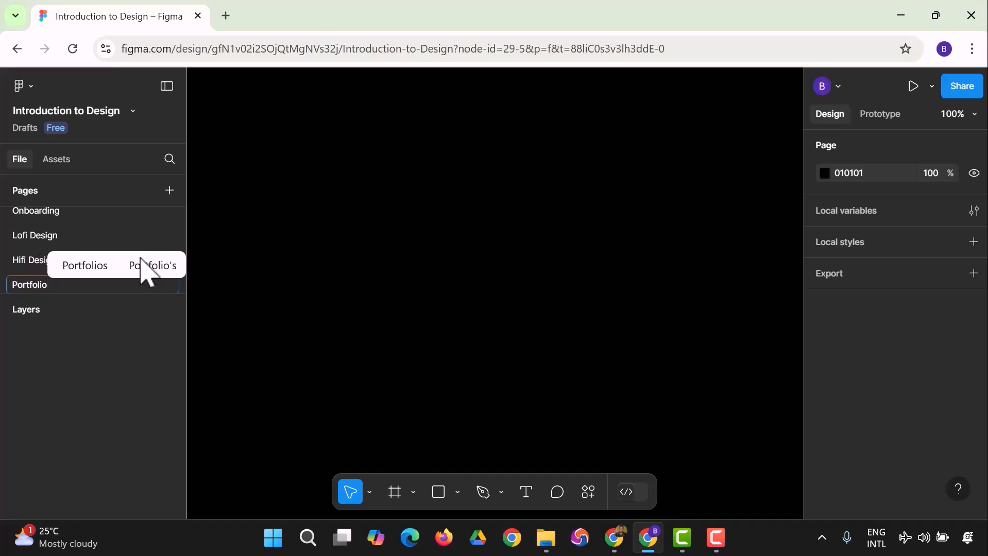
text(Design)
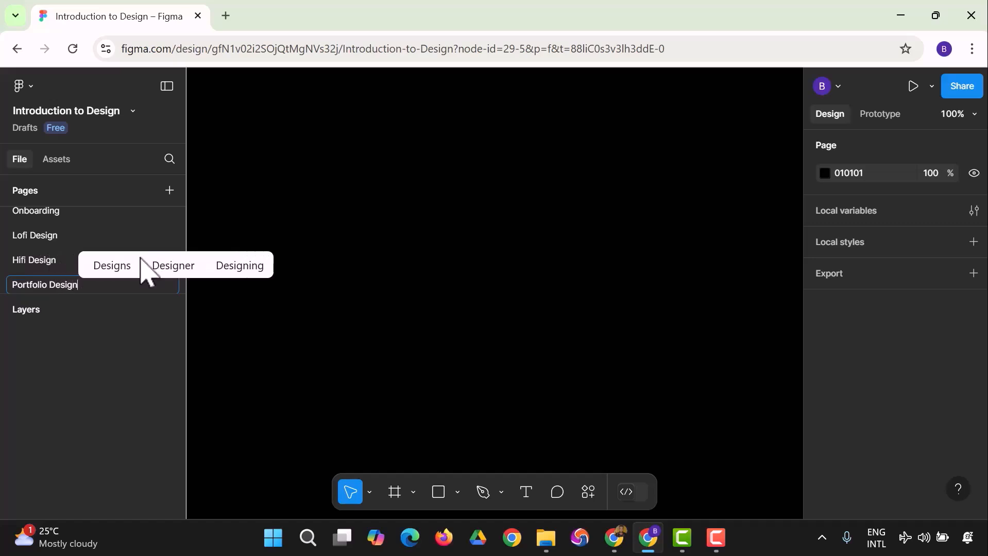
key(Return)
scroll(144, 267, down, 1)
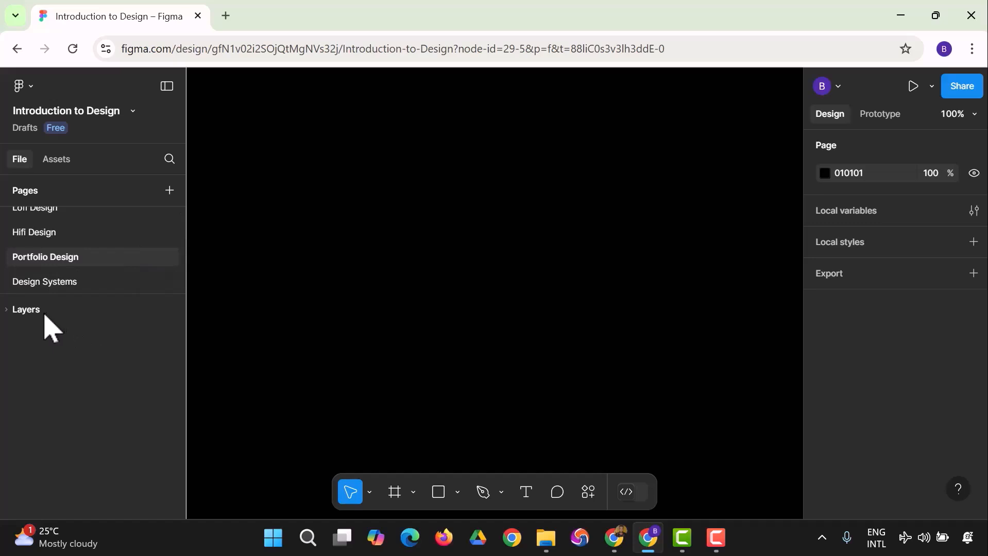
Draw a rectangle about 324 × 229 on the Portfolio Design canvas.
click(437, 493)
drag(360, 152, 610, 328)
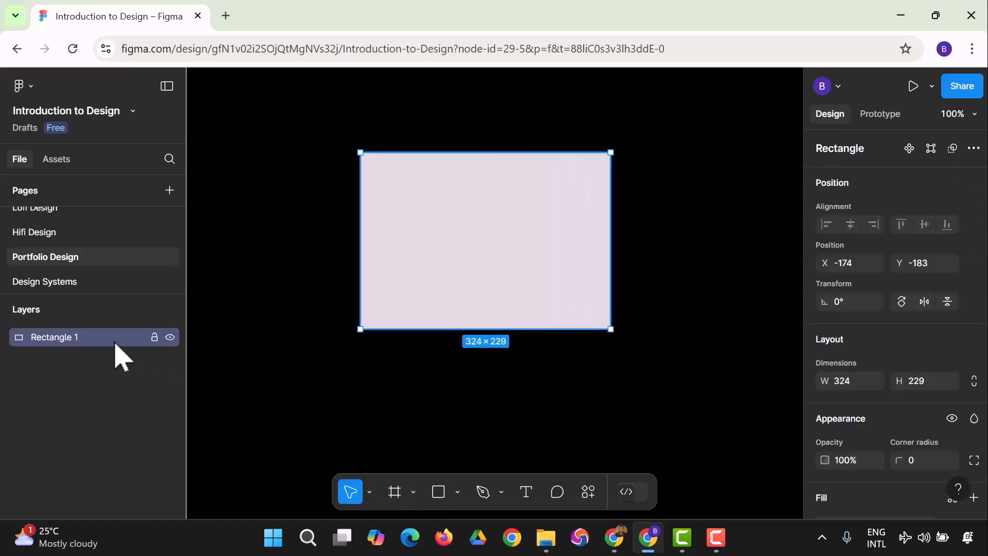
click(274, 384)
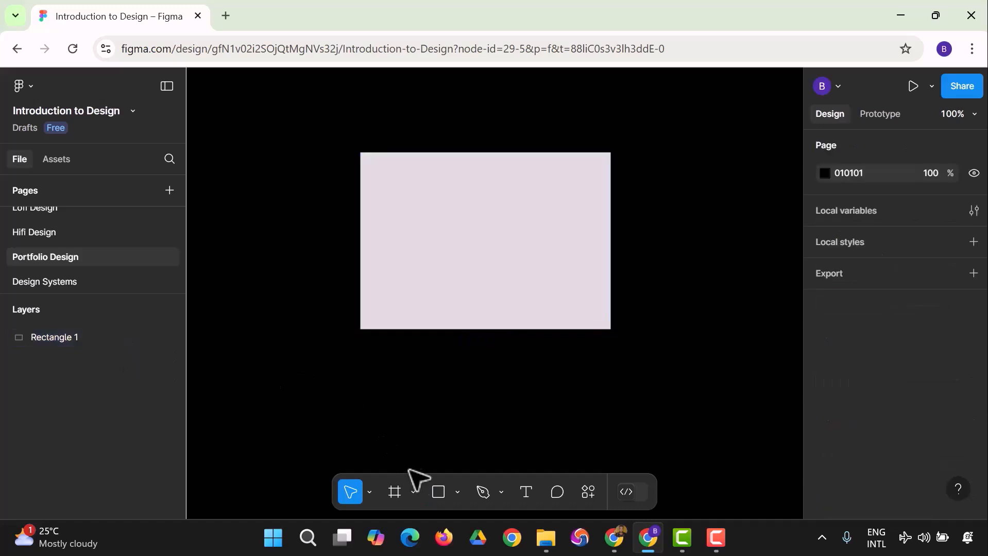
Draw a circle about 121 × 121 overlapping the rectangle's lower-left corner with the Ellipse tool.
click(456, 493)
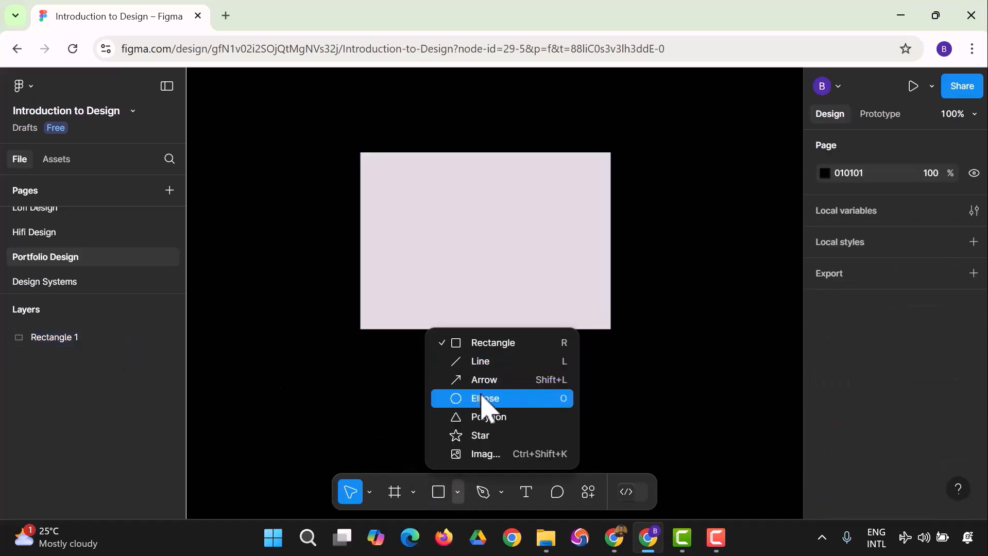
click(481, 397)
drag(448, 208, 380, 338)
click(509, 403)
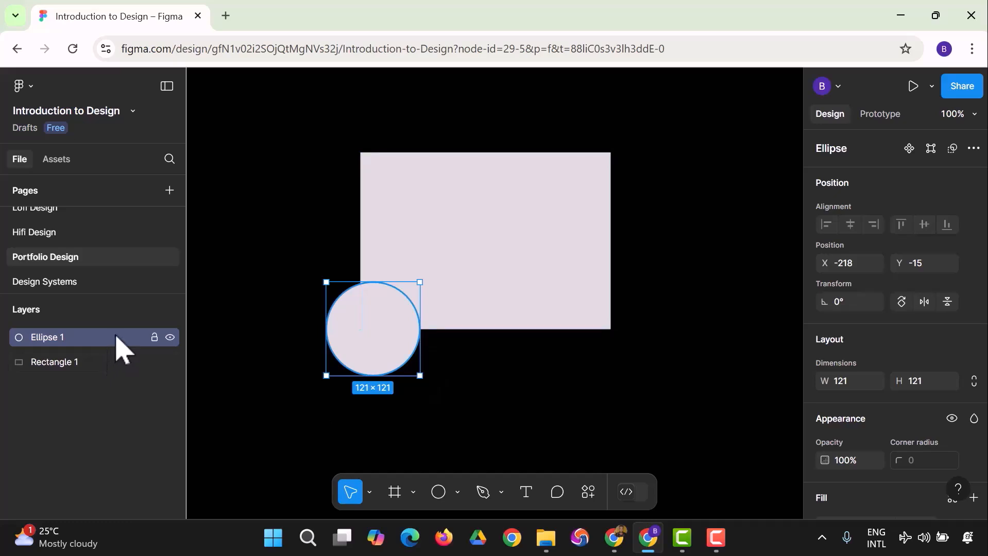
Select the rectangle and the circle in turn to compare each shape with its layer.
click(94, 367)
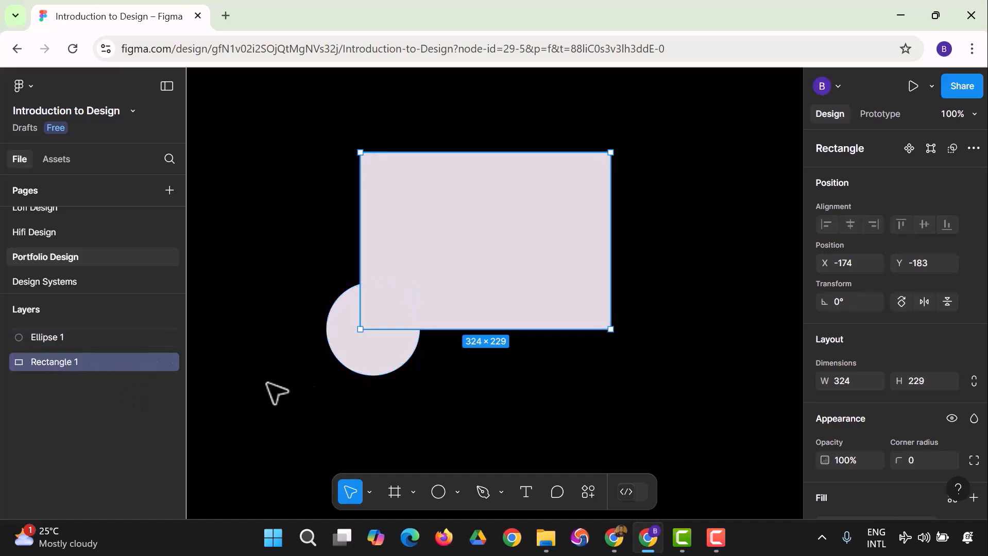
click(335, 391)
click(379, 337)
click(158, 397)
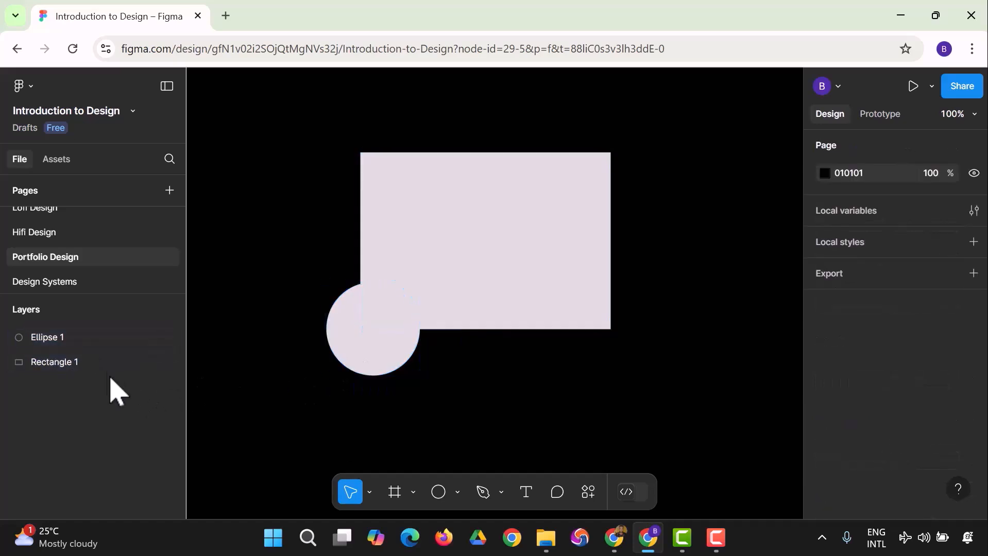
click(107, 366)
click(248, 387)
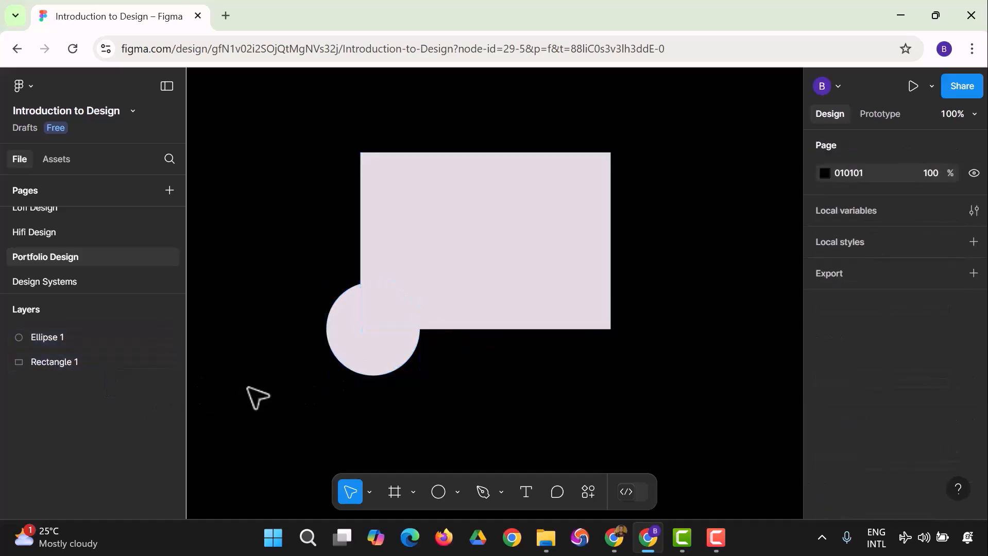
Reorder the layers so that the ellipse sits below the rectangle.
click(78, 340)
drag(74, 342, 77, 388)
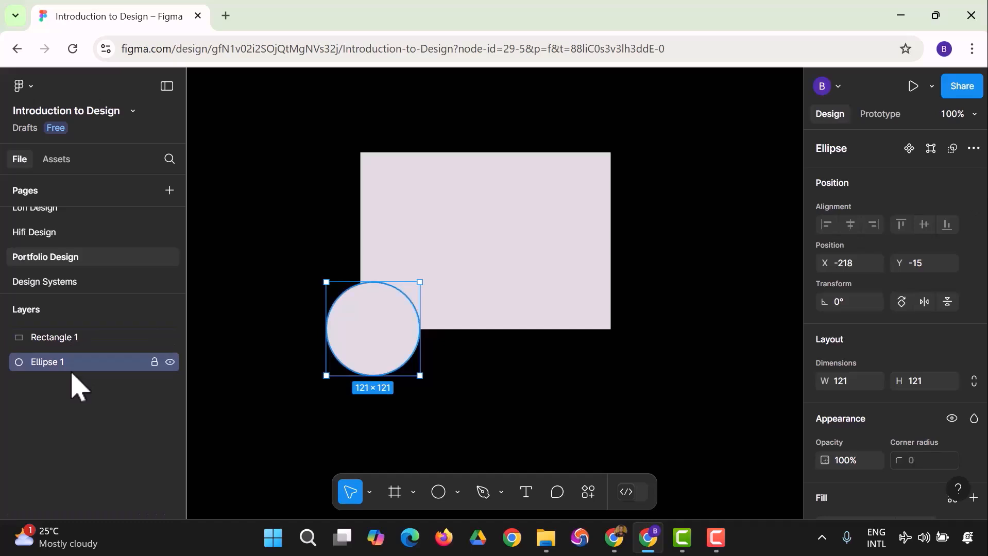
click(77, 345)
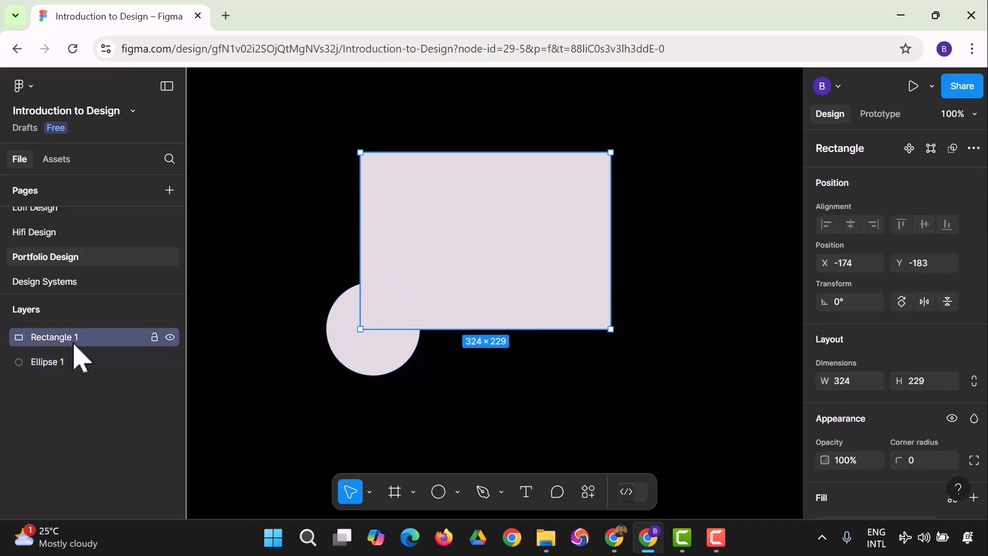
Change the circle's fill colour to a strong red.
click(374, 373)
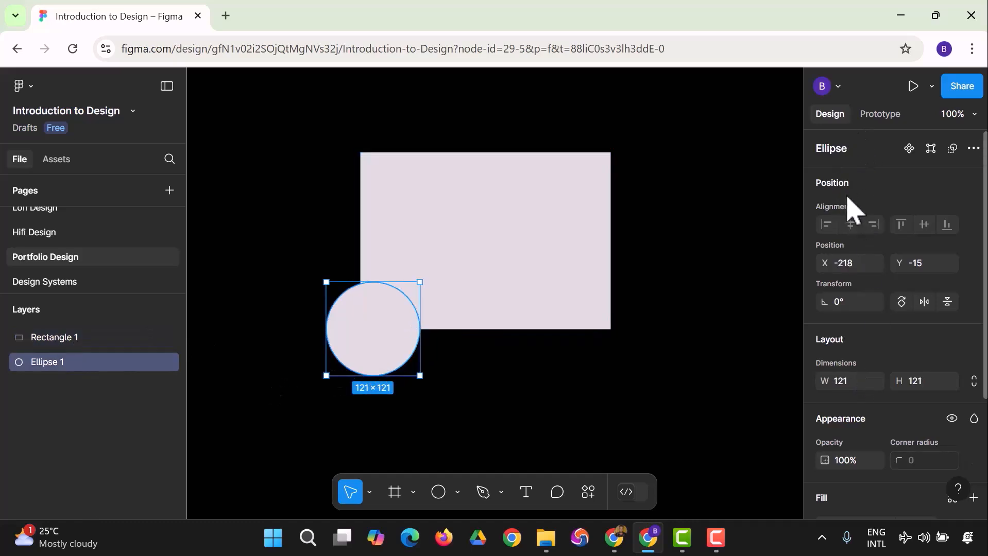
scroll(922, 370, down, 3)
click(826, 373)
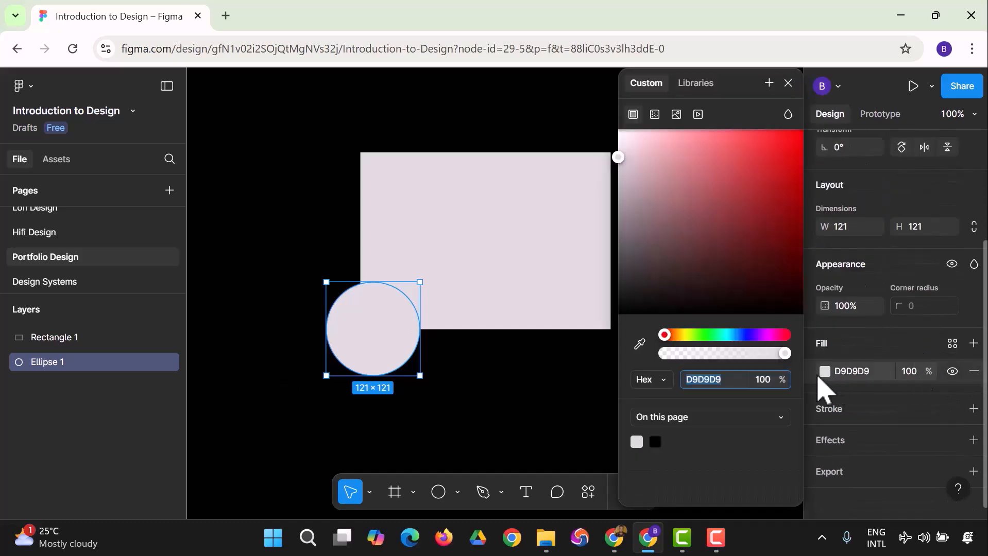
click(655, 442)
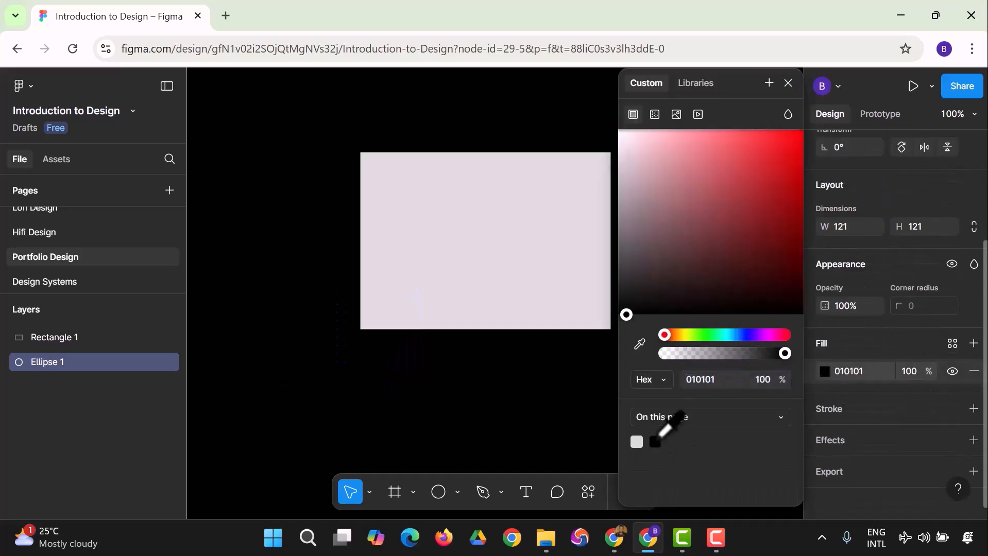
drag(765, 243, 778, 191)
click(576, 394)
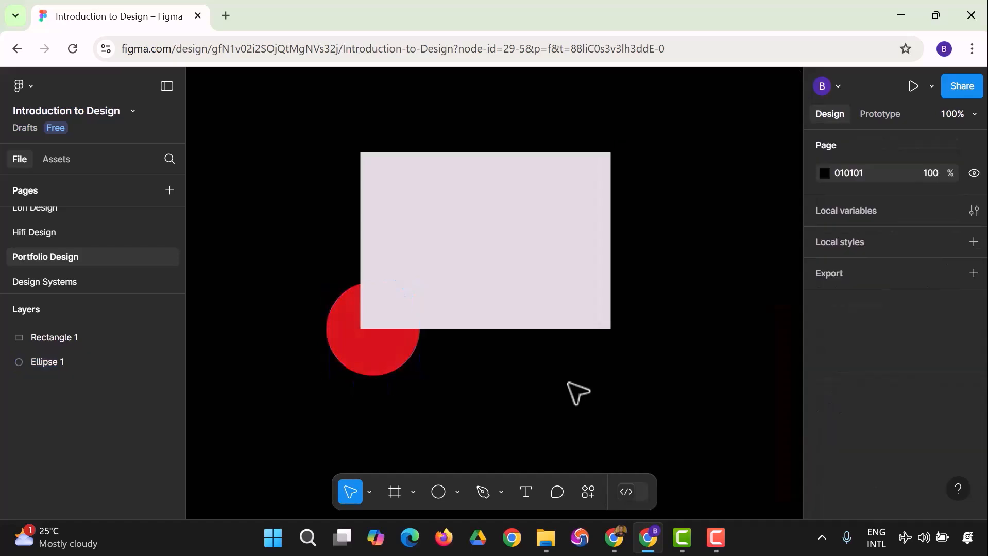
Bring the red circle's layer back above the rectangle's layer.
click(364, 363)
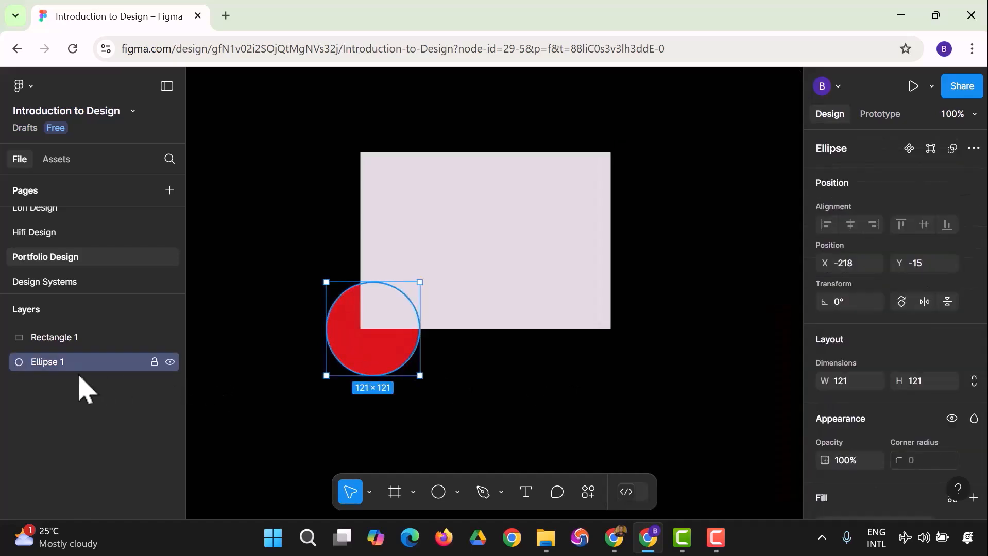
mouse_move(125, 367)
mouse_down()
mouse_move(134, 338)
mouse_move(118, 343)
mouse_up()
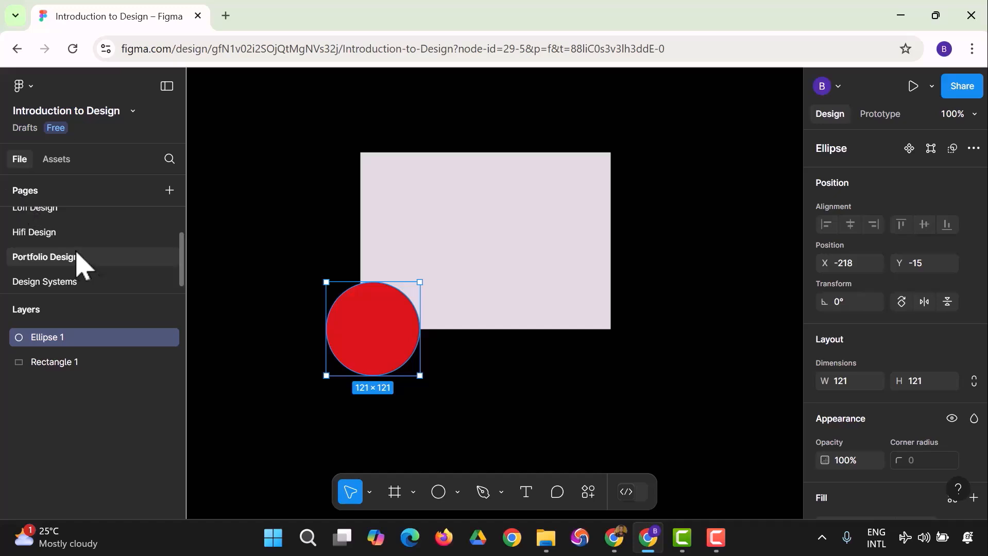
Look through the file's other pages, including Hifi Design and Design Systems, and return to the Portfolio Design page.
click(77, 233)
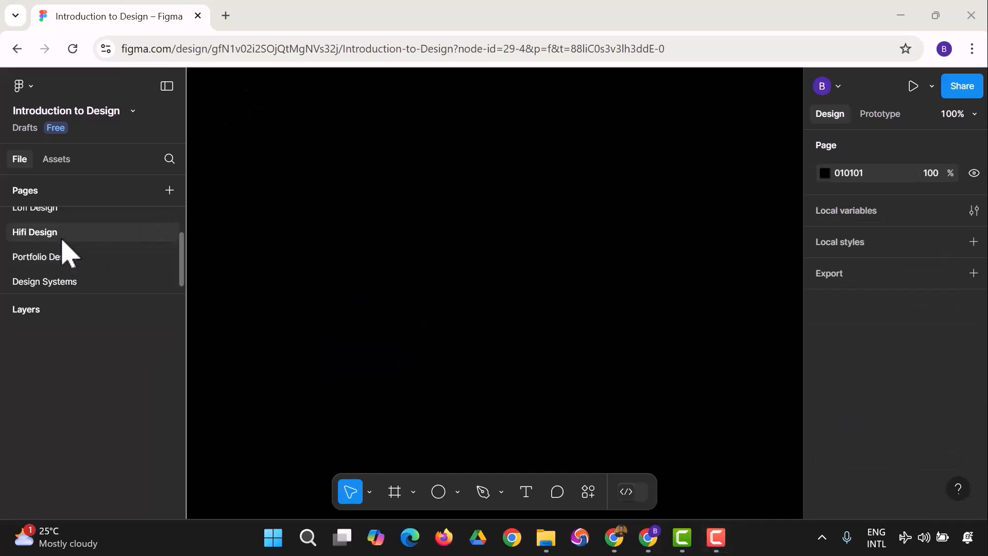
click(61, 214)
scroll(69, 237, up, 1)
click(66, 225)
scroll(70, 255, down, 2)
click(65, 258)
click(67, 281)
click(78, 259)
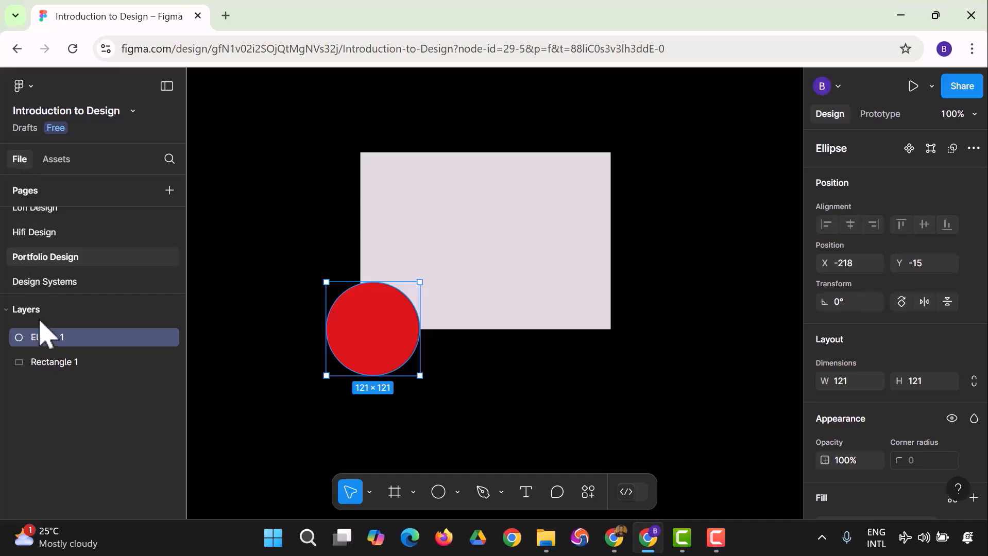
Move the circle onto the rectangle with the Move tool, and reposition both up and left, with the rectangle at about X -307, Y -237.
click(370, 493)
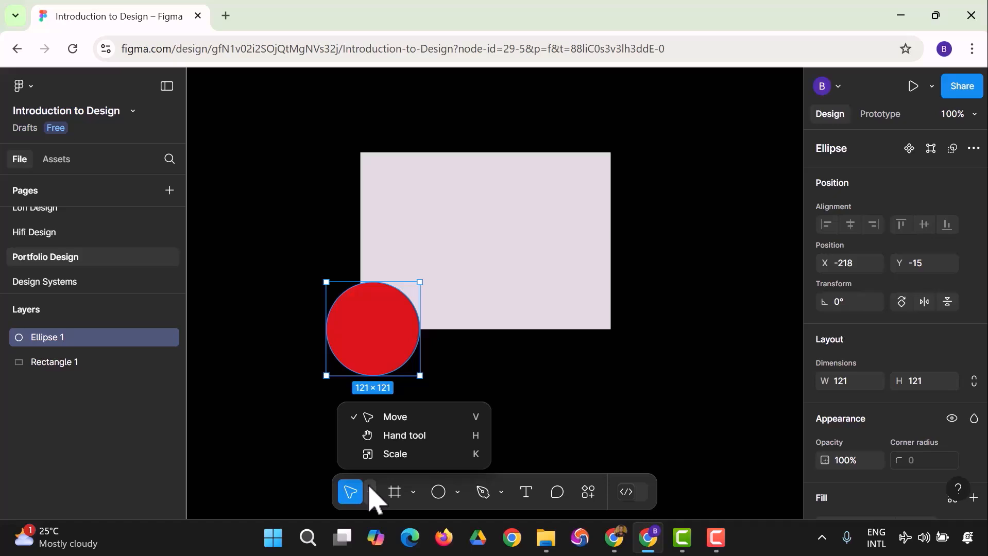
click(630, 407)
click(385, 330)
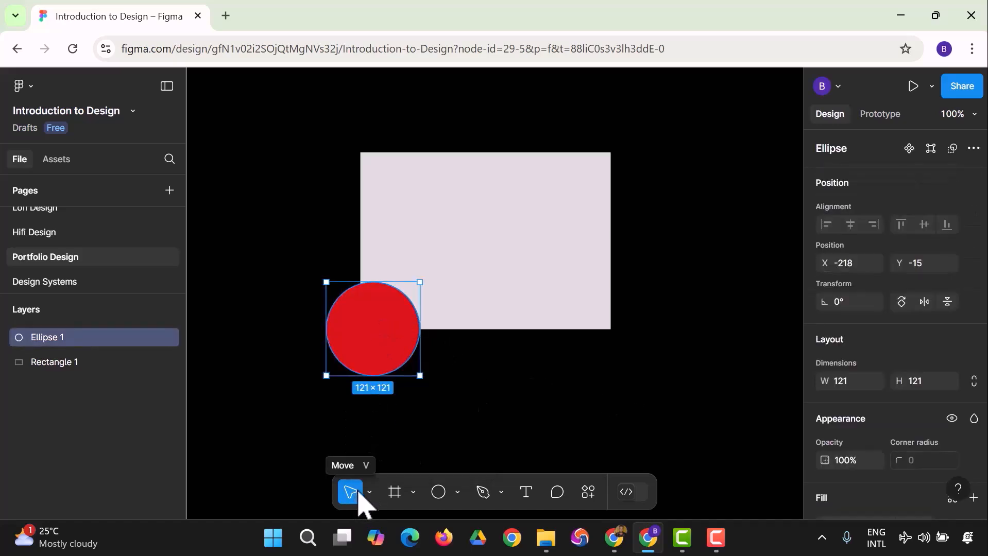
drag(379, 342, 461, 247)
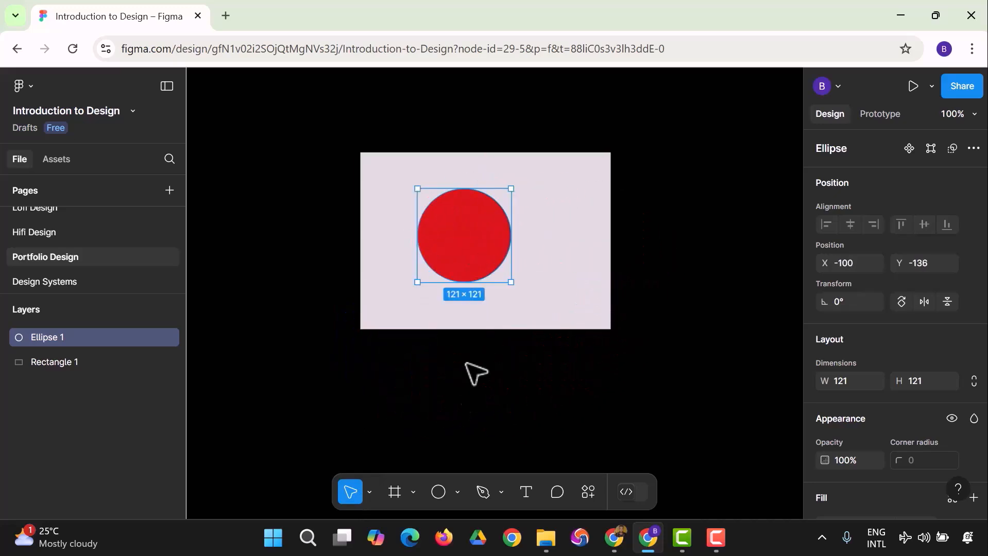
drag(481, 262, 397, 228)
click(498, 266)
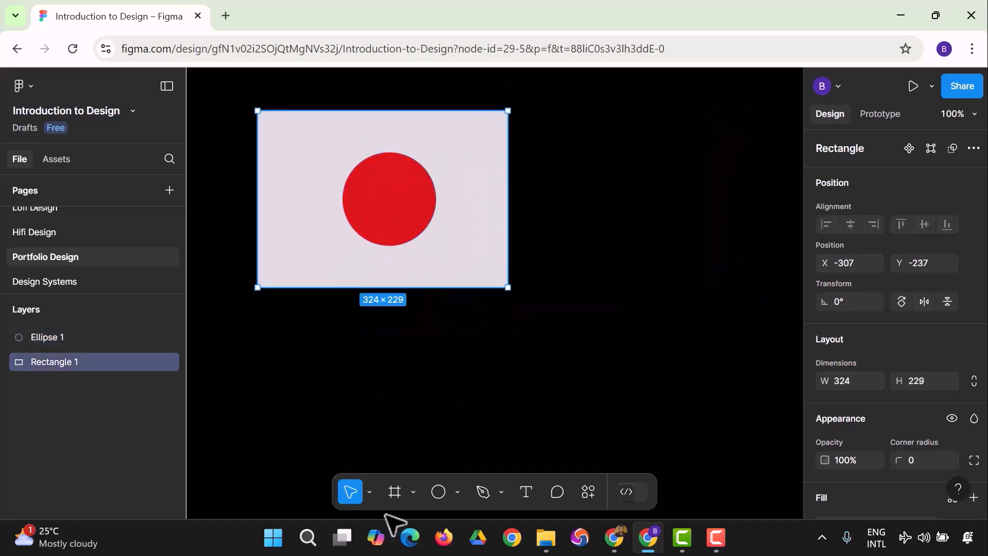
Pan back and forth across the canvas with the Hand tool to view the shapes and the empty space around them.
click(369, 491)
click(392, 435)
drag(225, 392, 377, 406)
drag(670, 416, 371, 418)
drag(567, 409, 287, 403)
drag(630, 401, 338, 401)
drag(705, 390, 313, 401)
drag(582, 390, 326, 418)
drag(577, 401, 454, 390)
drag(314, 398, 640, 372)
drag(356, 410, 735, 406)
drag(257, 425, 570, 416)
drag(361, 410, 717, 395)
drag(366, 296, 443, 318)
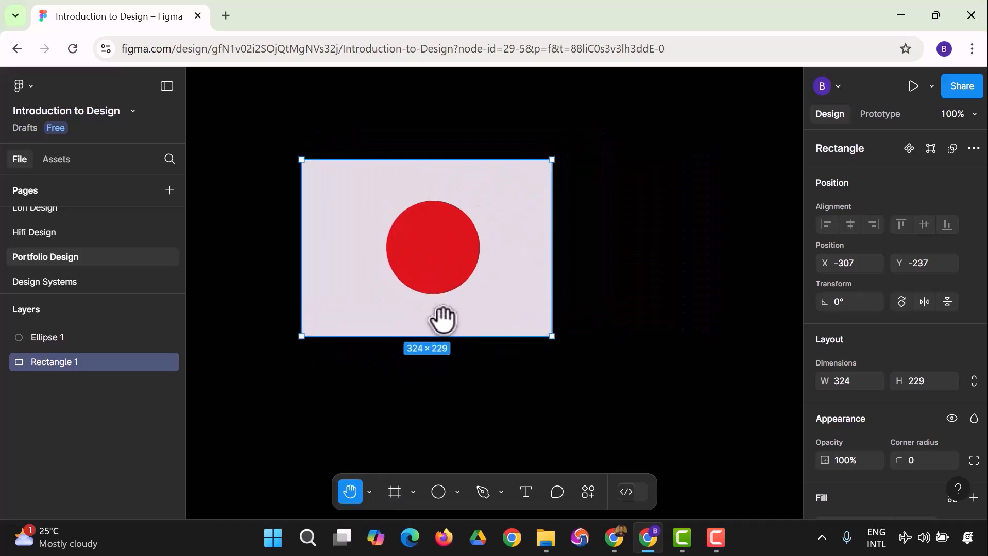
drag(381, 441, 569, 437)
drag(478, 439, 353, 427)
drag(494, 430, 451, 420)
Move the rectangle to about X -69, Y -211 and the circle to about X 58, Y -189 with the Move tool.
click(370, 492)
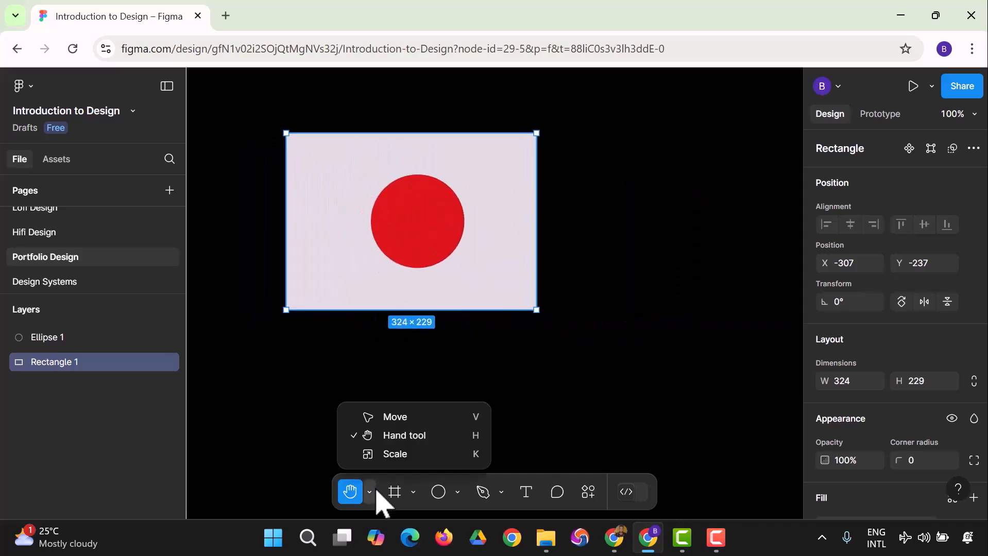
click(387, 420)
drag(418, 232, 531, 249)
drag(408, 231, 613, 242)
click(349, 316)
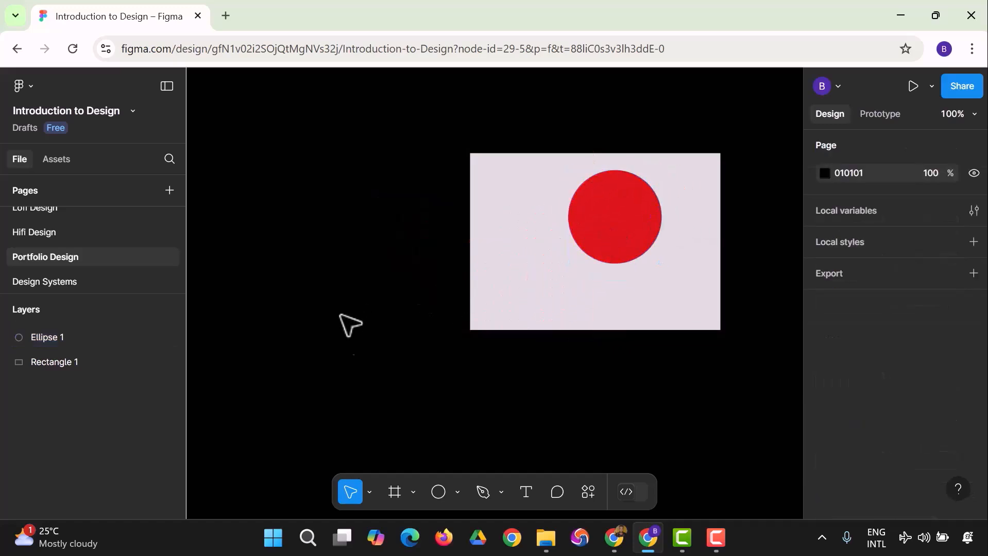
Pan the canvas sideways with the Hand tool without changing the shapes' positions.
click(350, 493)
click(387, 432)
drag(304, 421, 172, 425)
drag(471, 408, 312, 412)
drag(533, 392, 355, 417)
drag(274, 432, 485, 406)
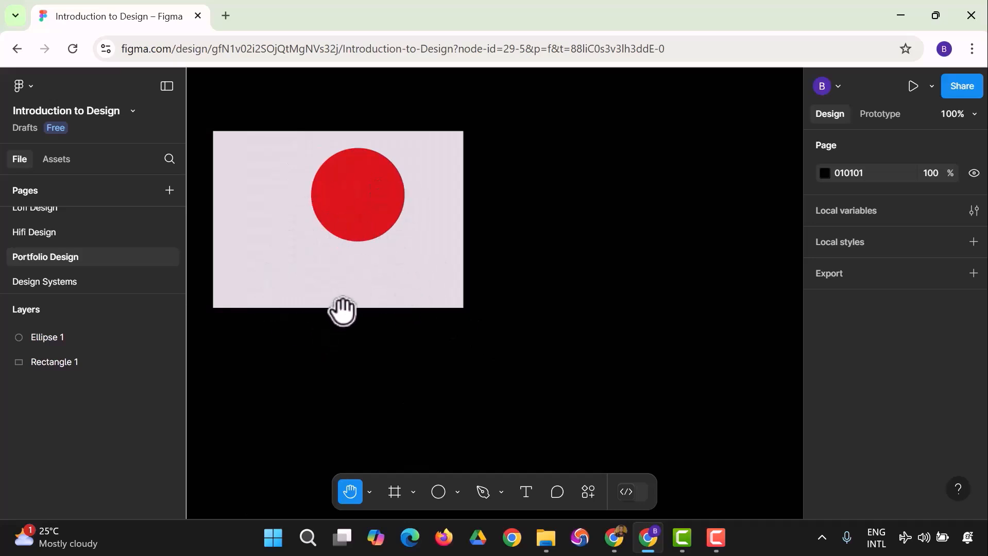
Scale the rectangle down slightly in proportion with the Scale tool.
click(370, 492)
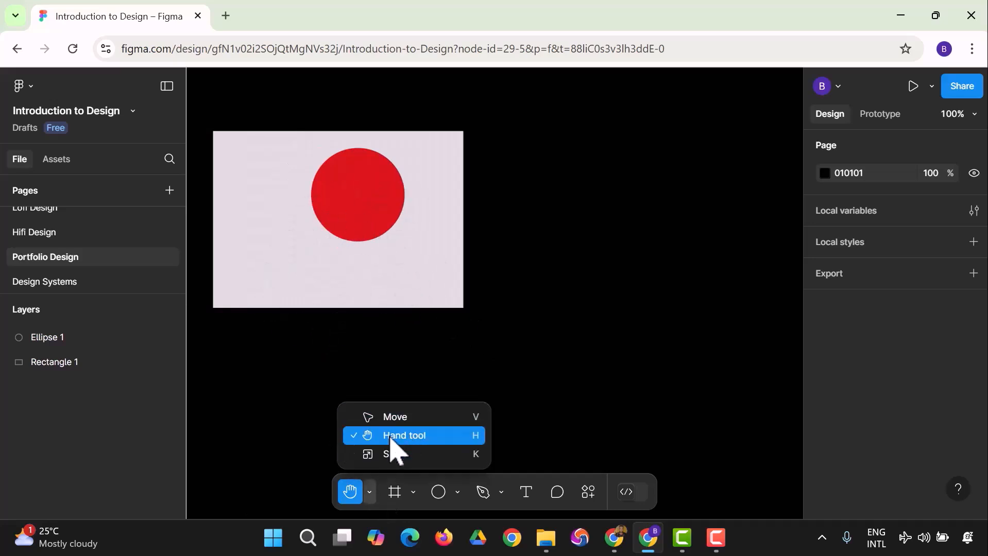
click(394, 454)
click(370, 492)
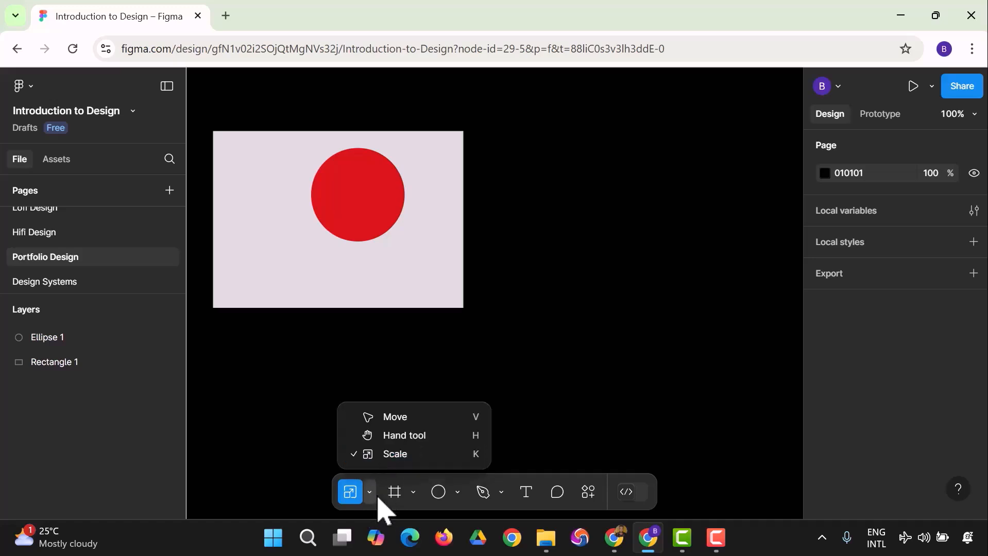
click(341, 304)
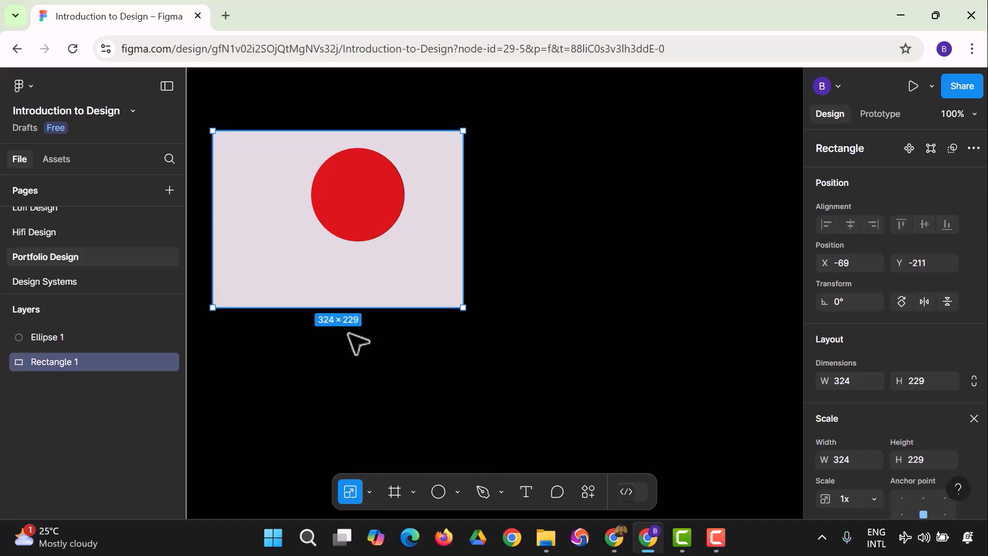
drag(466, 312, 432, 302)
Resize the rectangle freely to about 339 × 275 from its lower-right corner with the Move tool.
click(369, 492)
click(384, 416)
click(414, 385)
click(399, 291)
drag(455, 304, 475, 343)
Scale the red circle down in proportion to about 91 × 91 with the Scale tool.
click(369, 493)
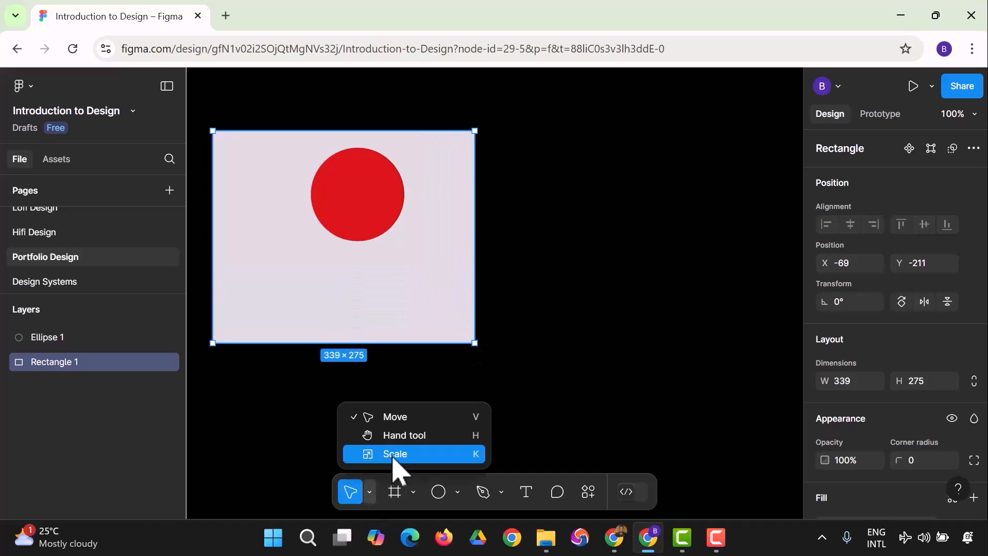
click(395, 454)
click(353, 235)
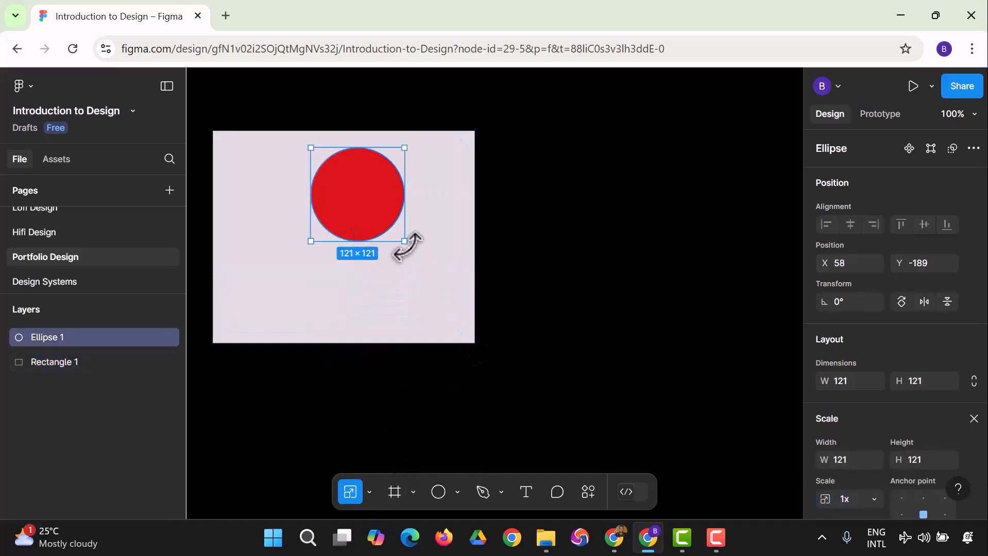
drag(404, 244, 382, 253)
Round all four corners of the rectangle generously by pulling its corner radius handle inward.
click(384, 255)
drag(466, 337, 433, 303)
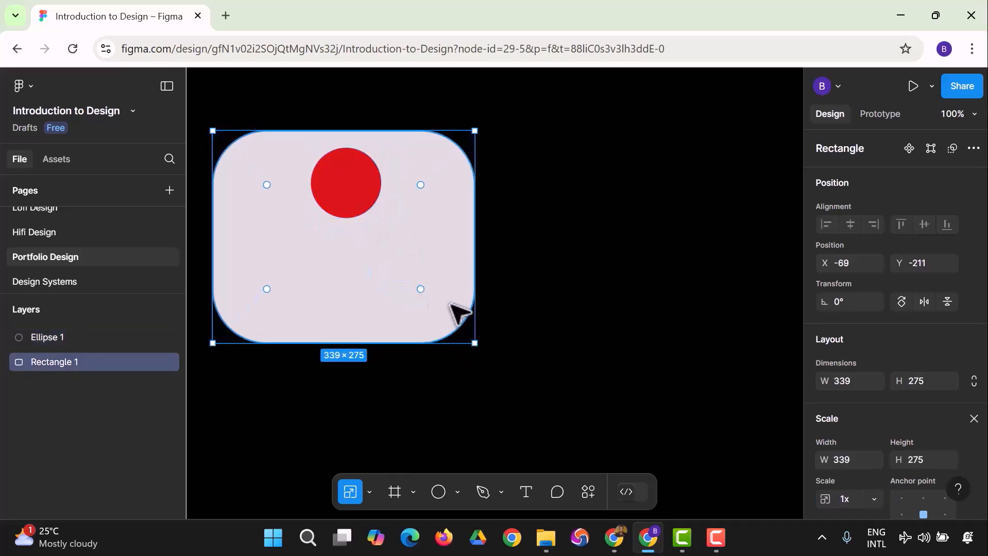
click(456, 430)
Enlarge the rounded rectangle freely to about 386 × 321 at about X -76, Y -240 with the Move tool.
click(369, 492)
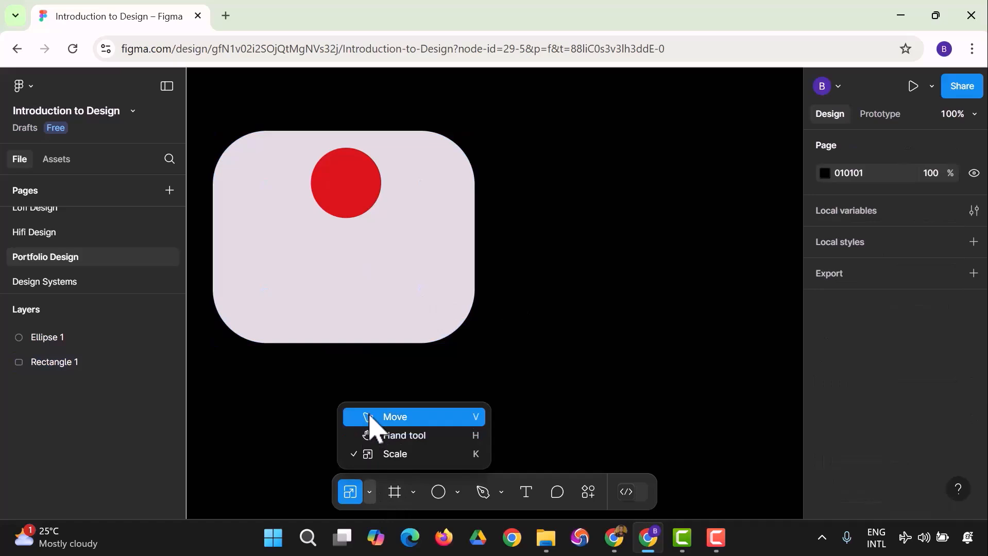
click(395, 417)
click(397, 335)
drag(458, 344, 510, 377)
mouse_move(472, 346)
mouse_down()
mouse_move(486, 364)
mouse_move(473, 329)
mouse_up()
click(521, 387)
Pan the canvas with the Hand tool so both shapes sit nearer the middle of the view.
click(369, 492)
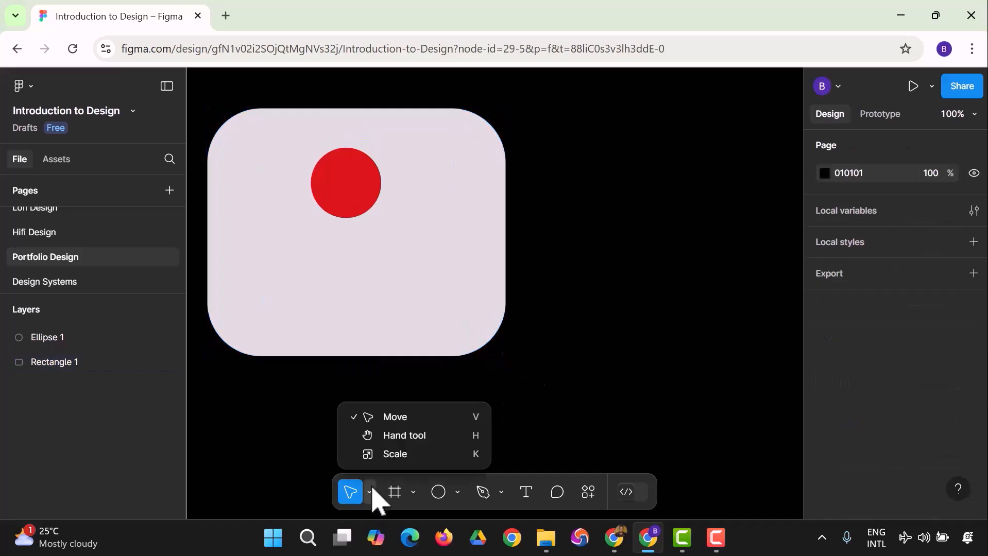
click(391, 437)
drag(360, 315, 419, 337)
Select the rounded rectangle with the Scale tool.
click(370, 492)
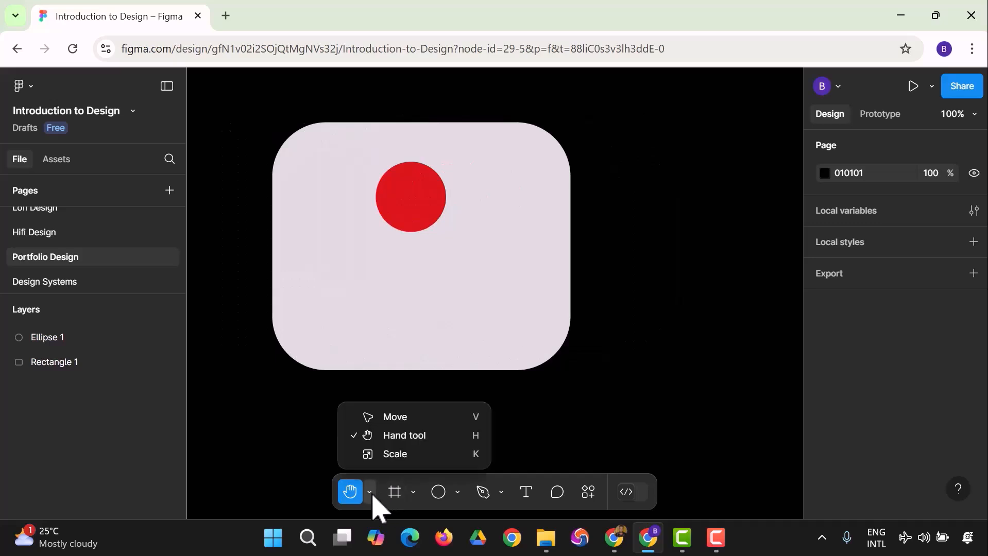
click(384, 455)
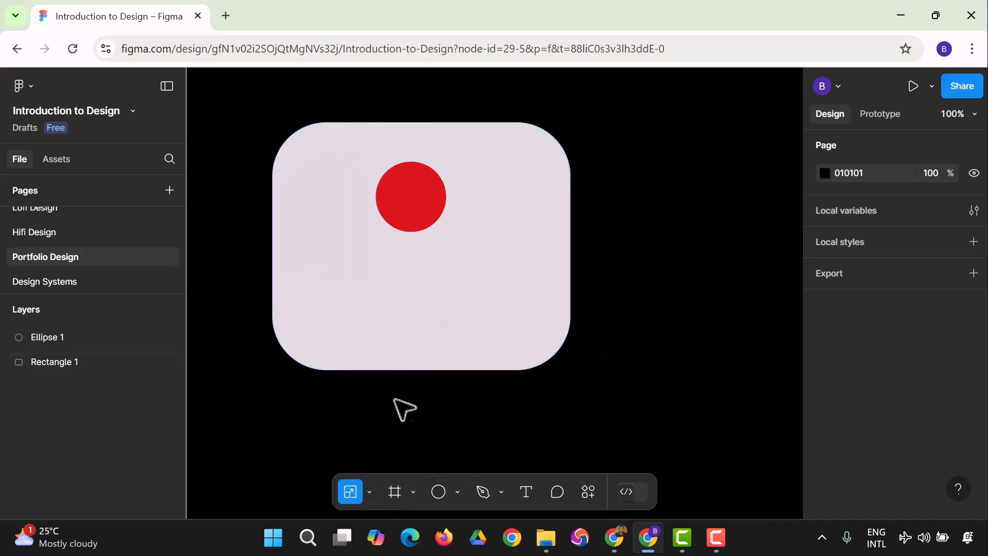
click(403, 365)
Stretch the red circle freely to about 182 × 199 with the Move tool, then deselect it.
click(370, 493)
click(389, 412)
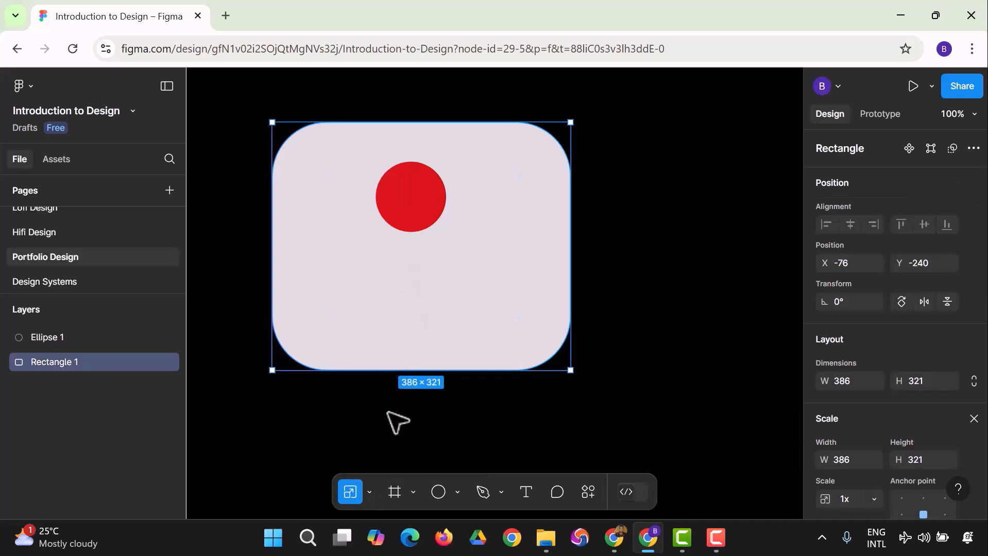
click(370, 492)
click(393, 414)
click(427, 217)
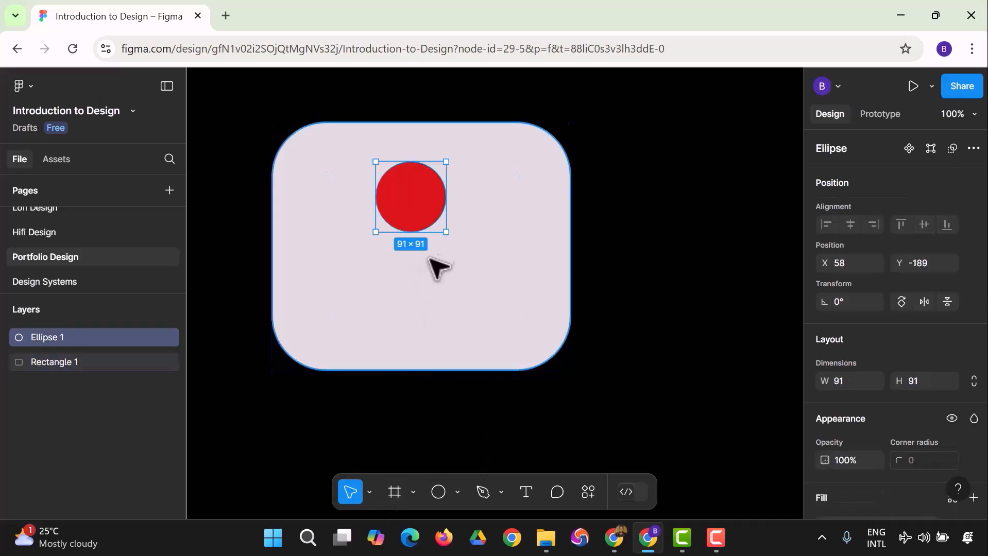
drag(446, 232, 516, 315)
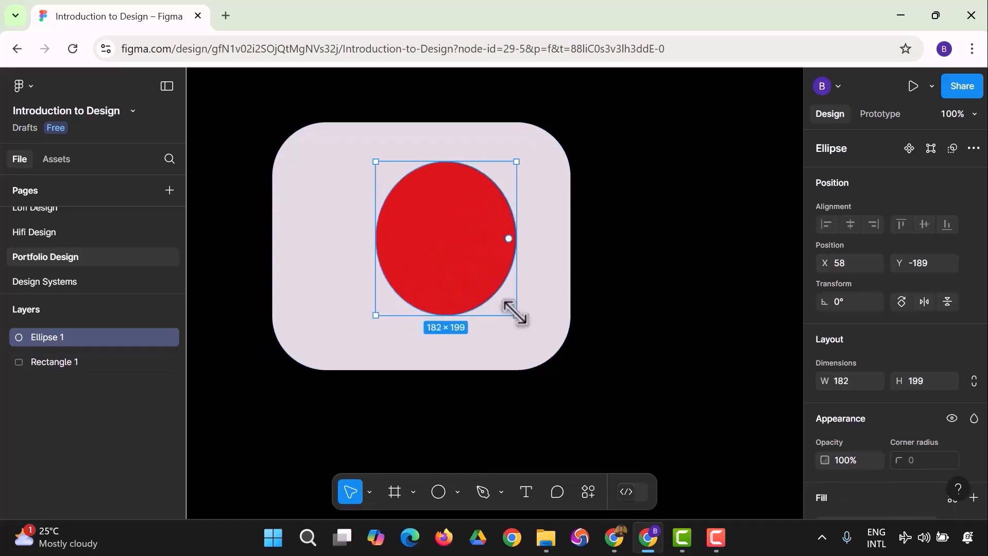
click(375, 496)
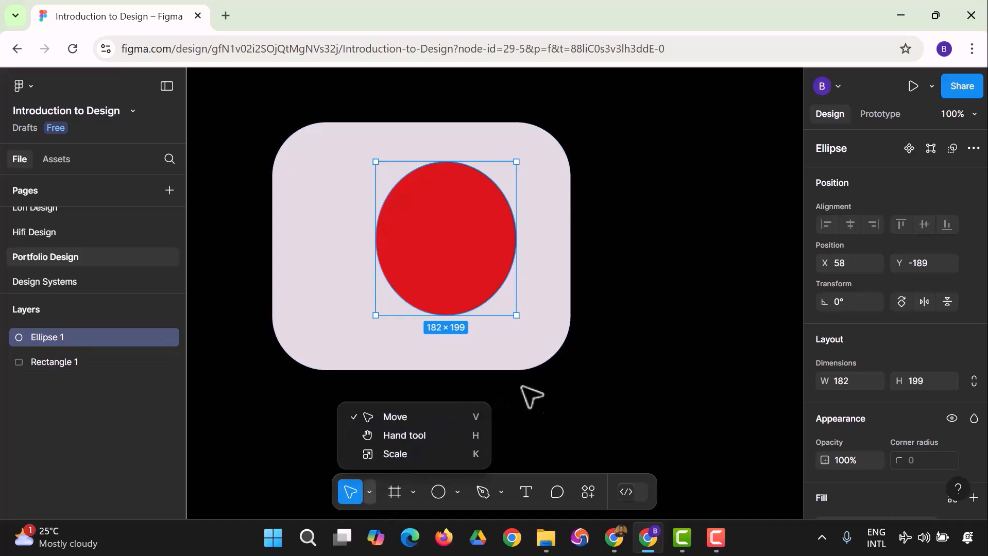
click(560, 440)
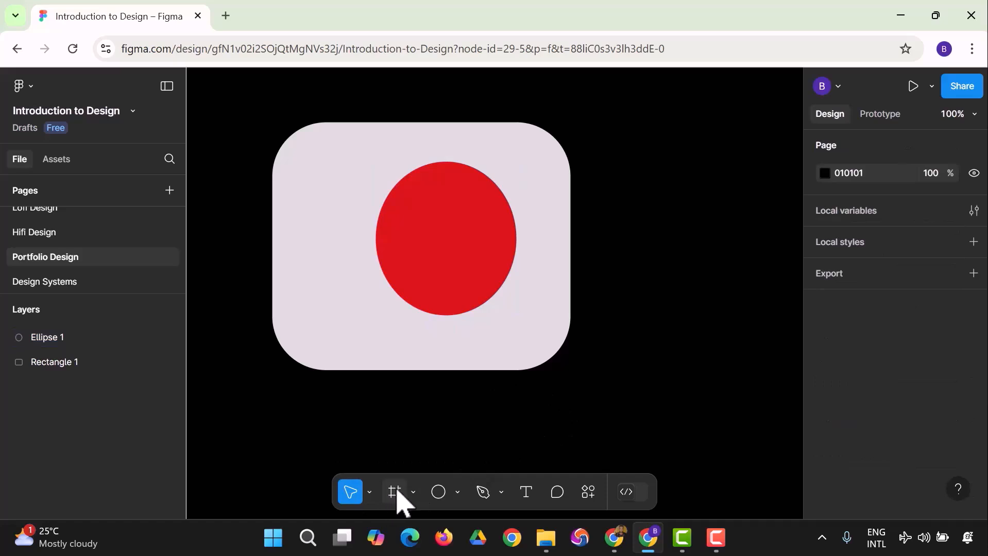